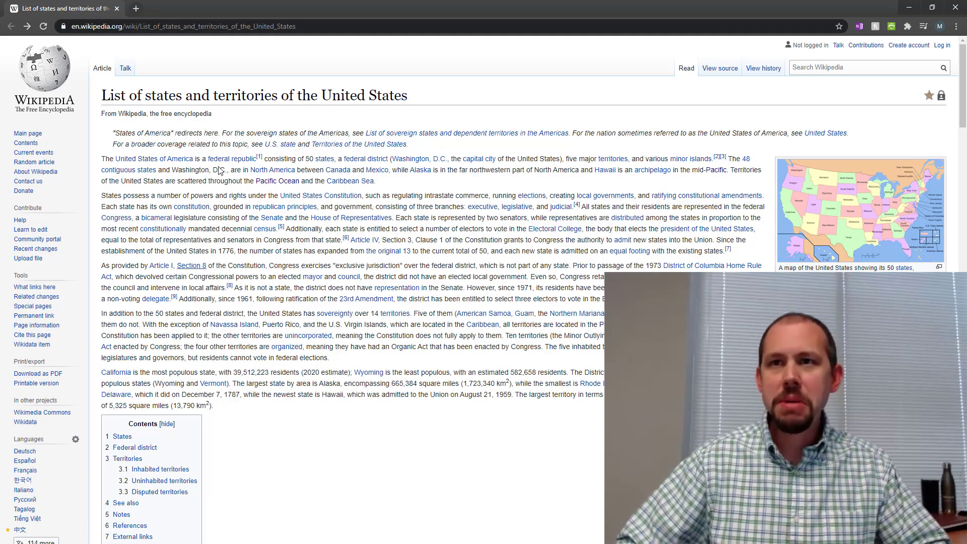
- Review the Wikipedia States table and copy the article's web address for Power BI Desktop
key(ctrl+l)
scroll(214, 280, down, 10)
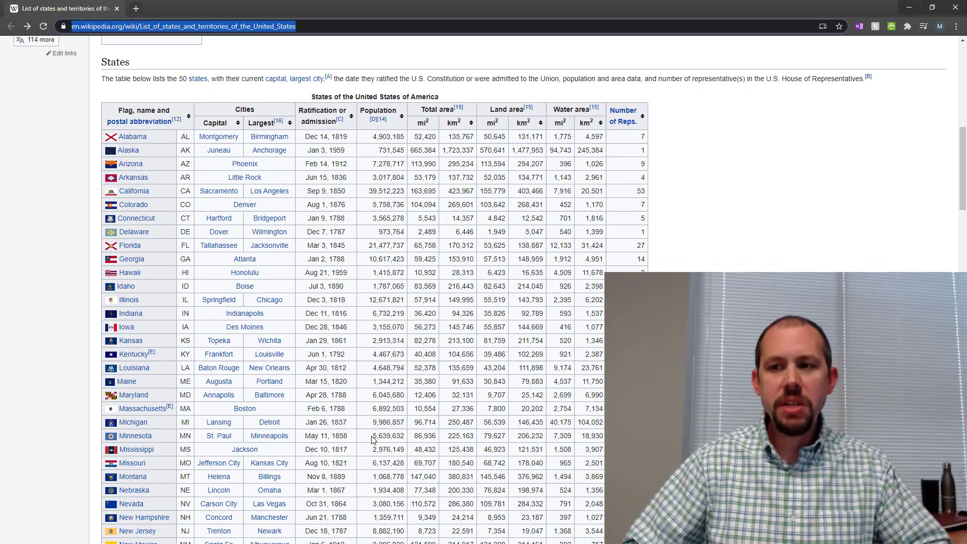
scroll(373, 440, down, 12)
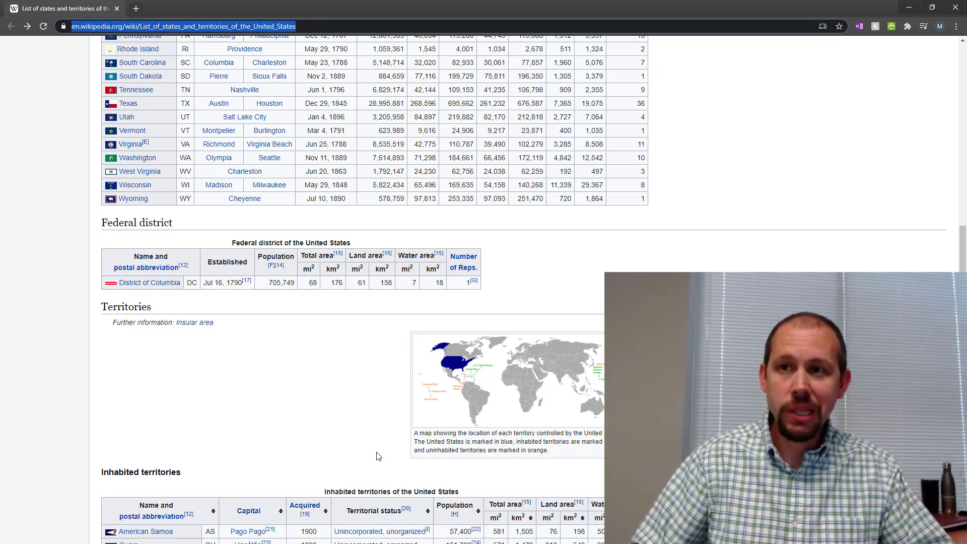
scroll(378, 456, up, 13)
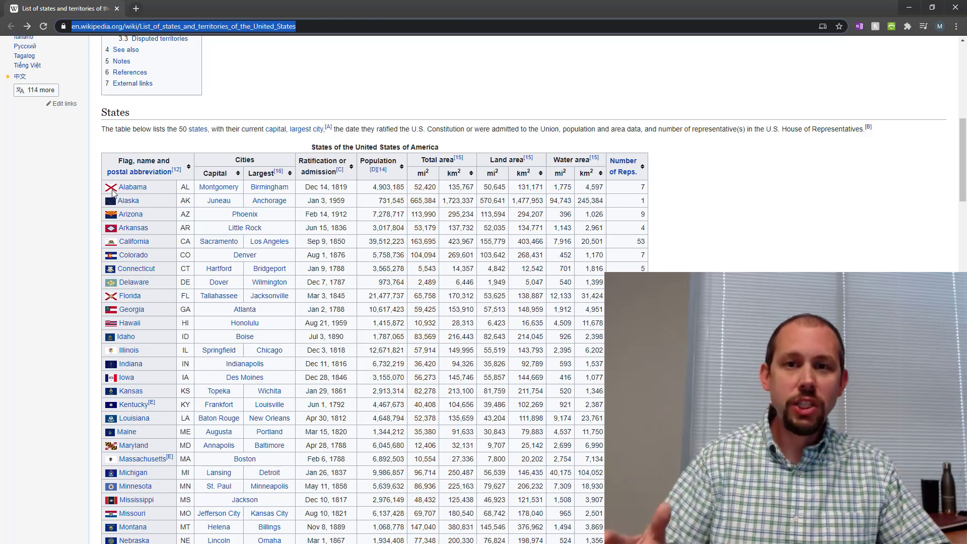
drag(318, 27, 71, 21)
key(ctrl+c)
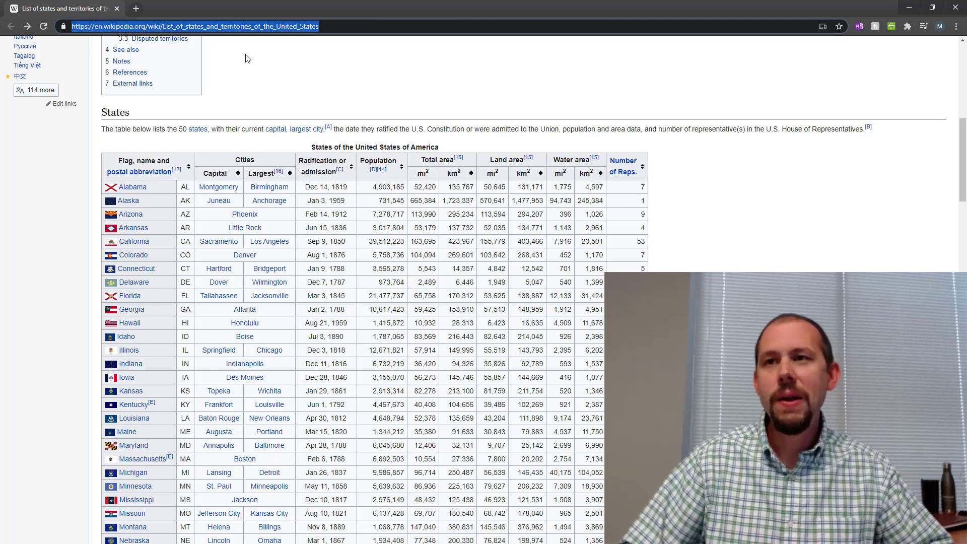
key(alt+Tab)
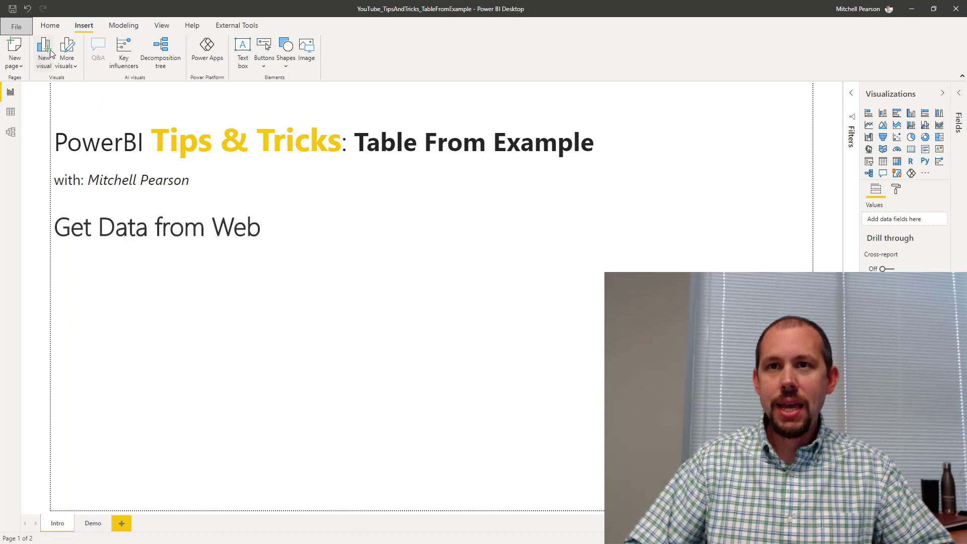
- Connect to the Wikipedia states article as a Web data source using its pasted URL
click(53, 27)
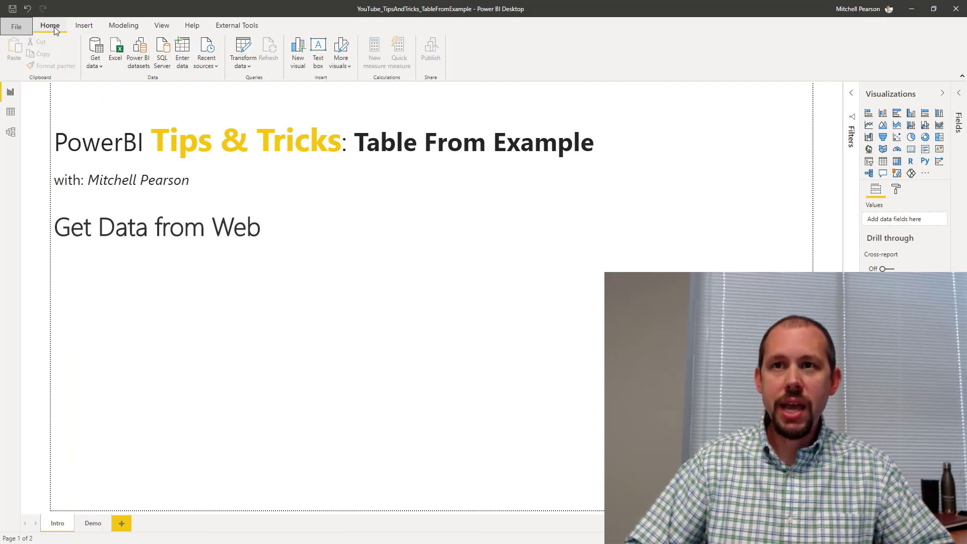
click(95, 64)
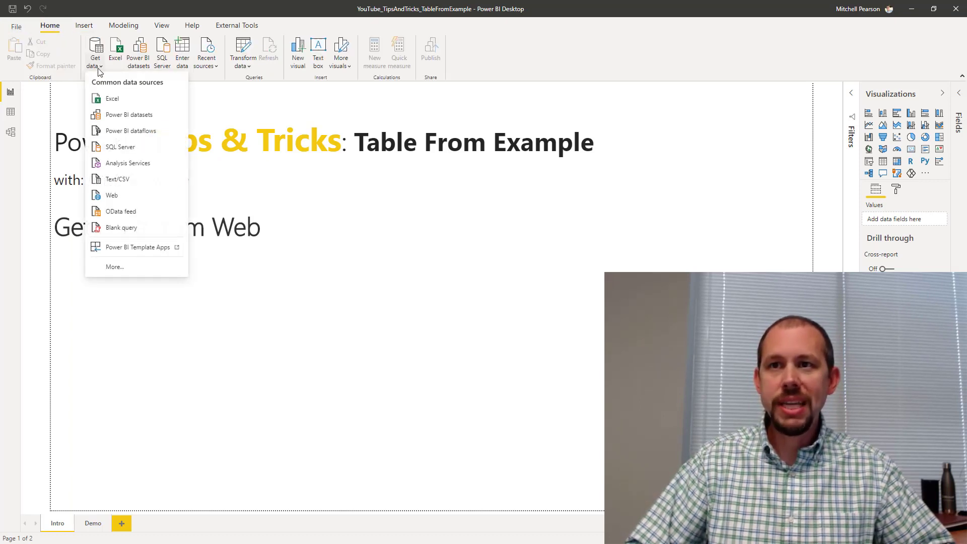
click(112, 195)
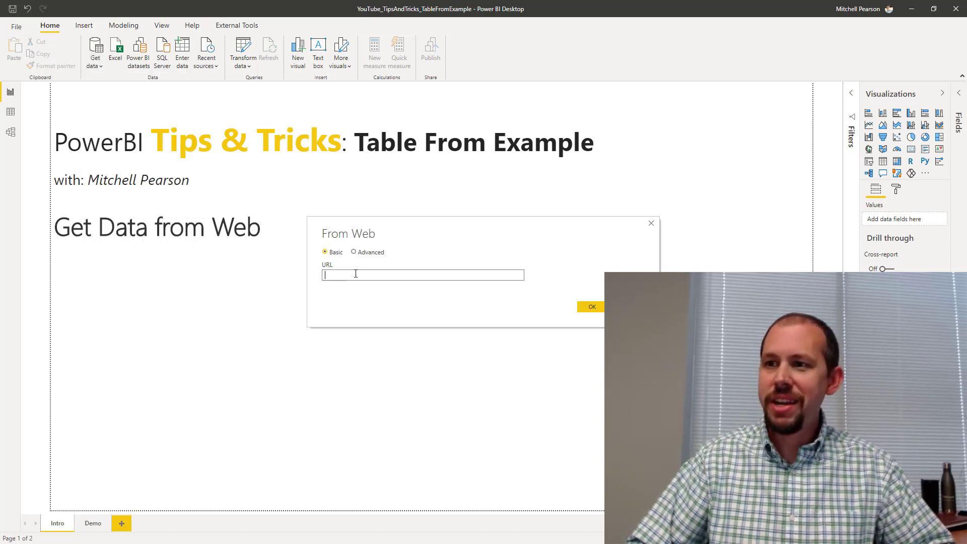
key(ctrl+v)
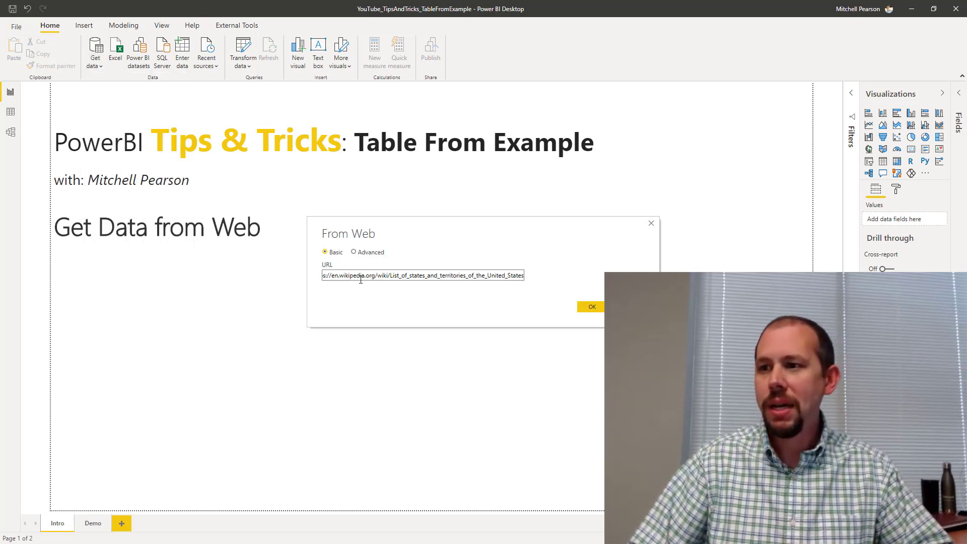
drag(384, 276, 551, 281)
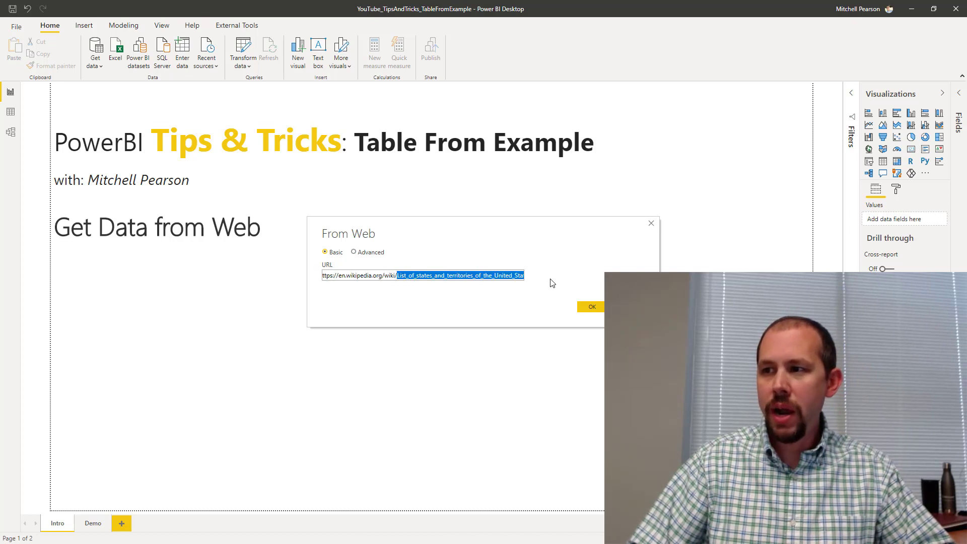
click(590, 307)
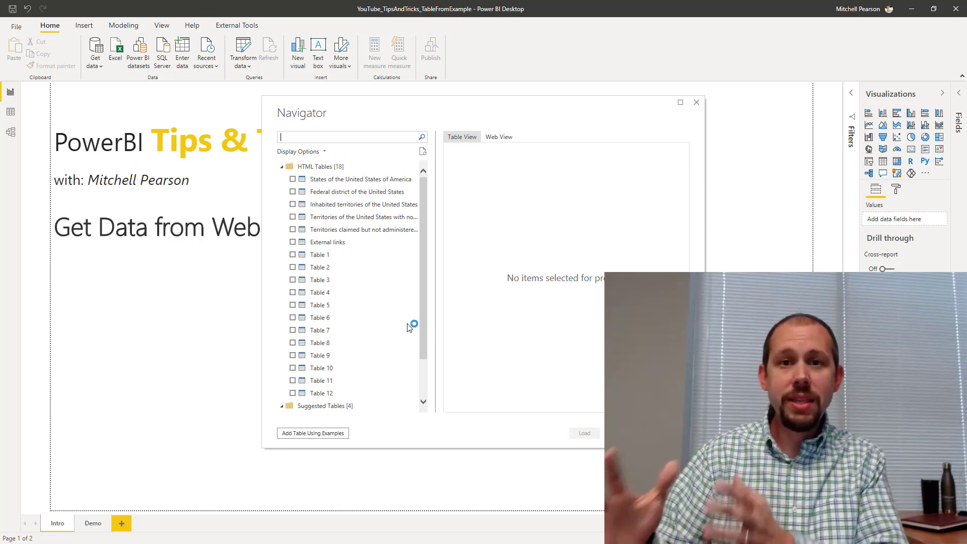
drag(407, 102, 185, 94)
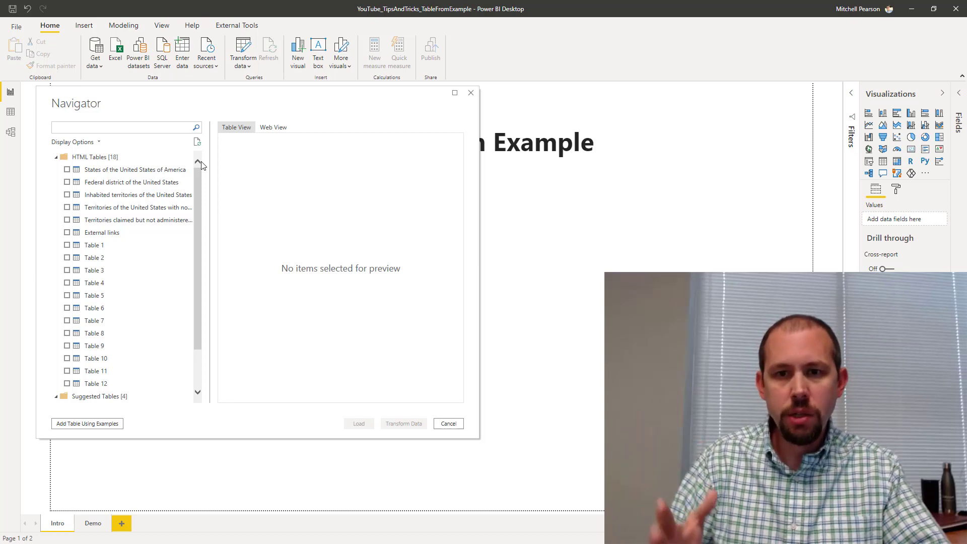
scroll(162, 341, down, 2)
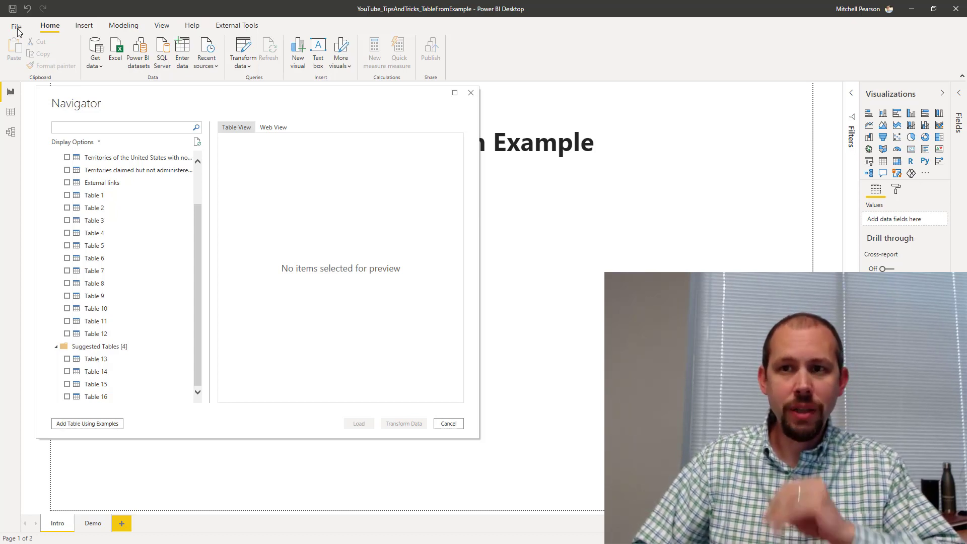
- Open Add Table Using Examples, move it aside, and scroll the preview to the States table
click(81, 426)
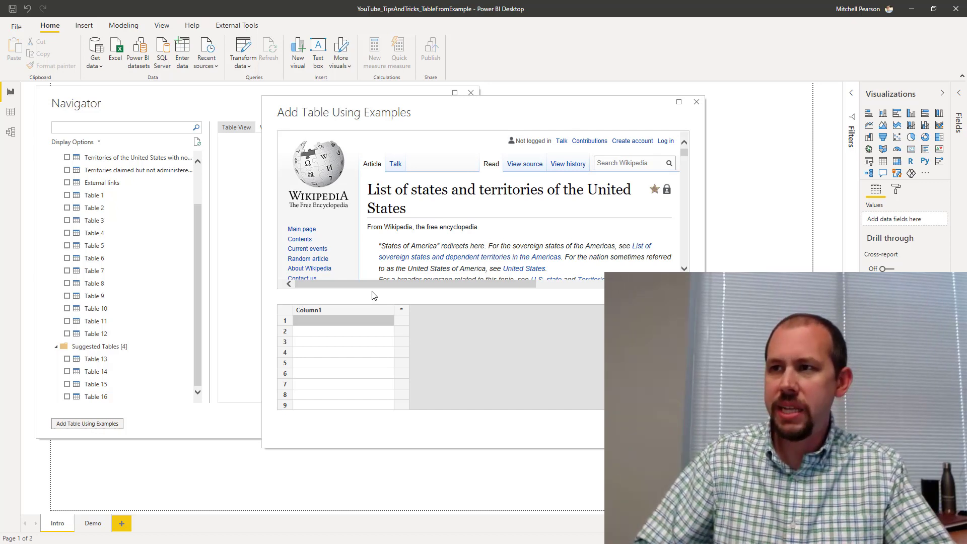
drag(470, 105, 286, 80)
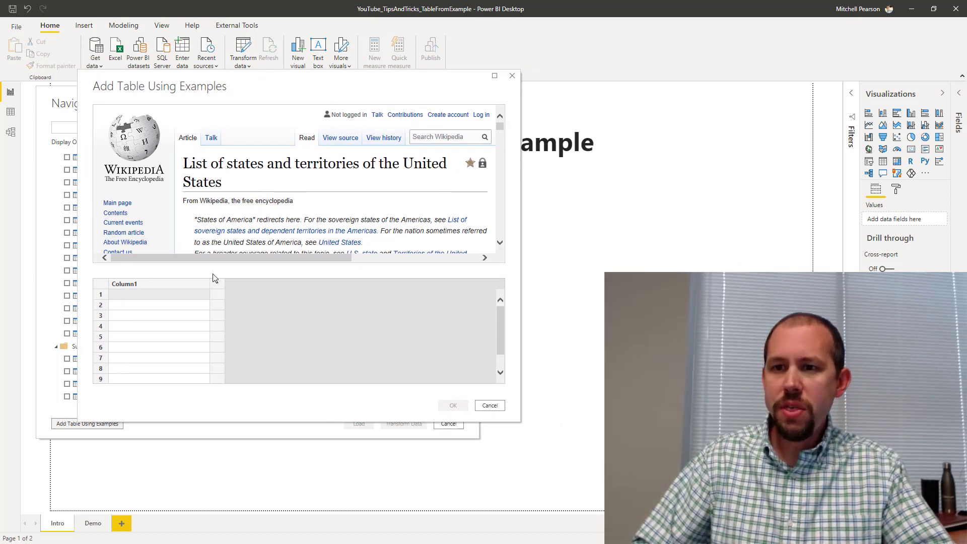
click(166, 295)
scroll(255, 227, down, 3)
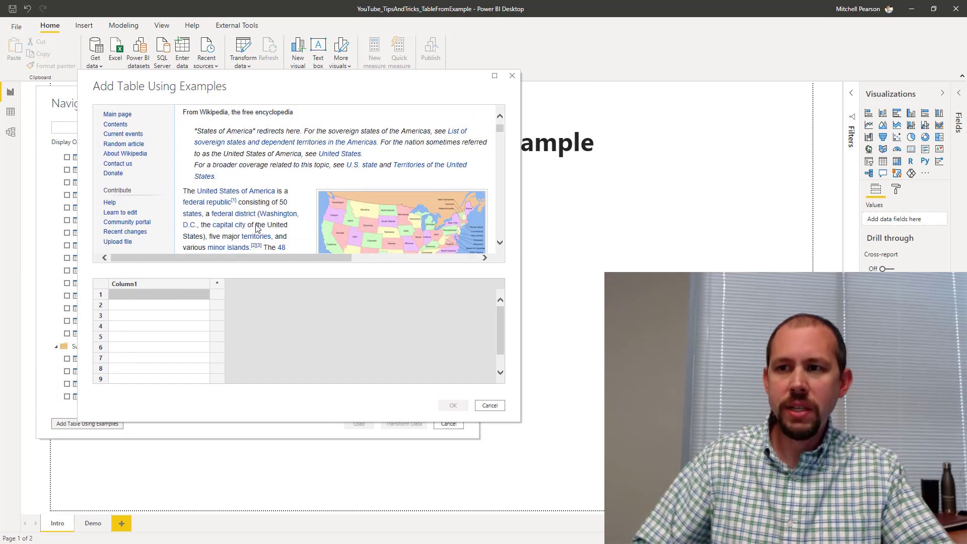
scroll(255, 227, down, 10)
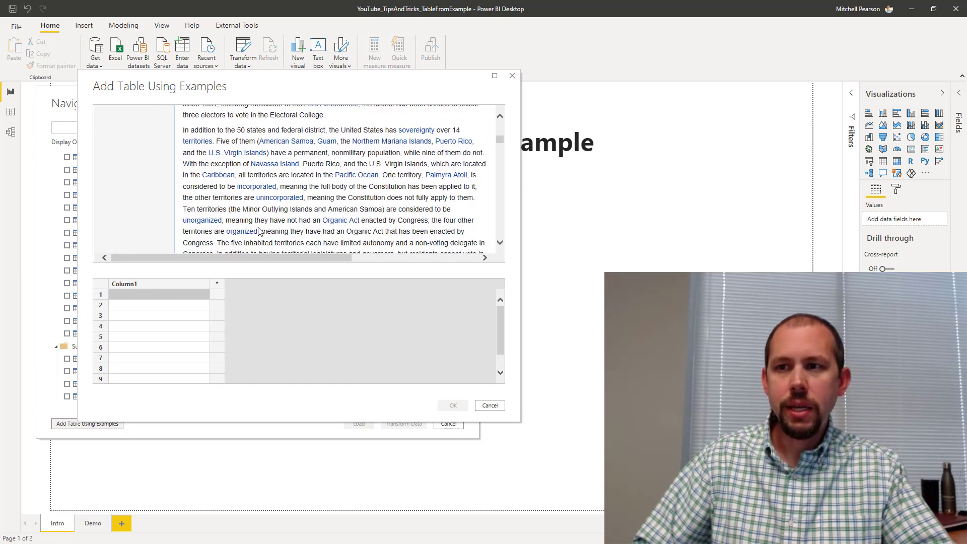
scroll(259, 231, down, 4)
scroll(260, 231, down, 8)
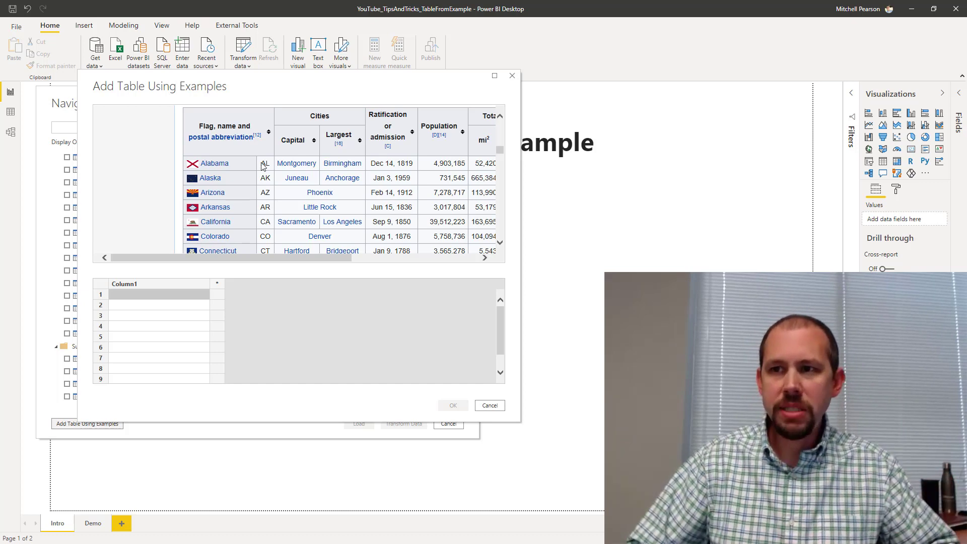
- Enter AL and AK as Column1 examples so the remaining state abbreviations auto-fill
click(155, 294)
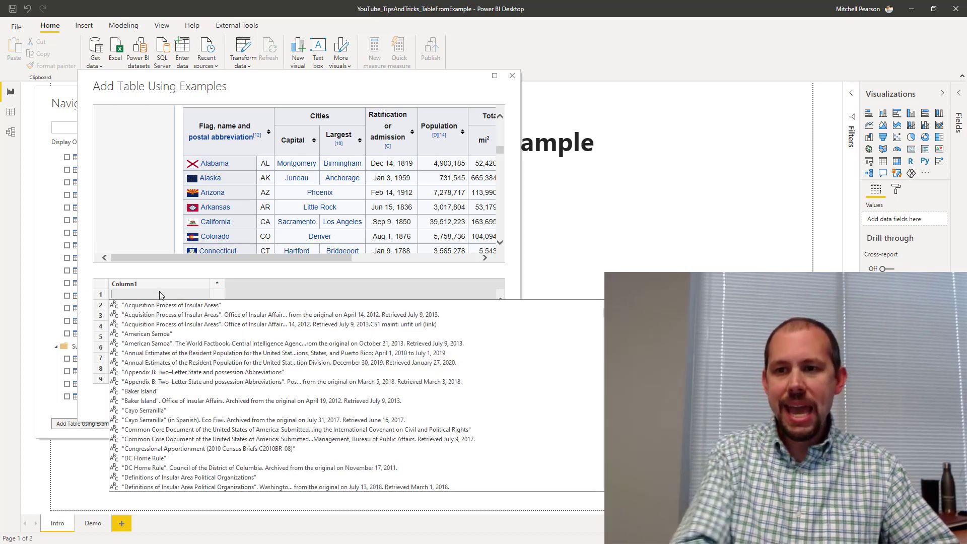
text(AL)
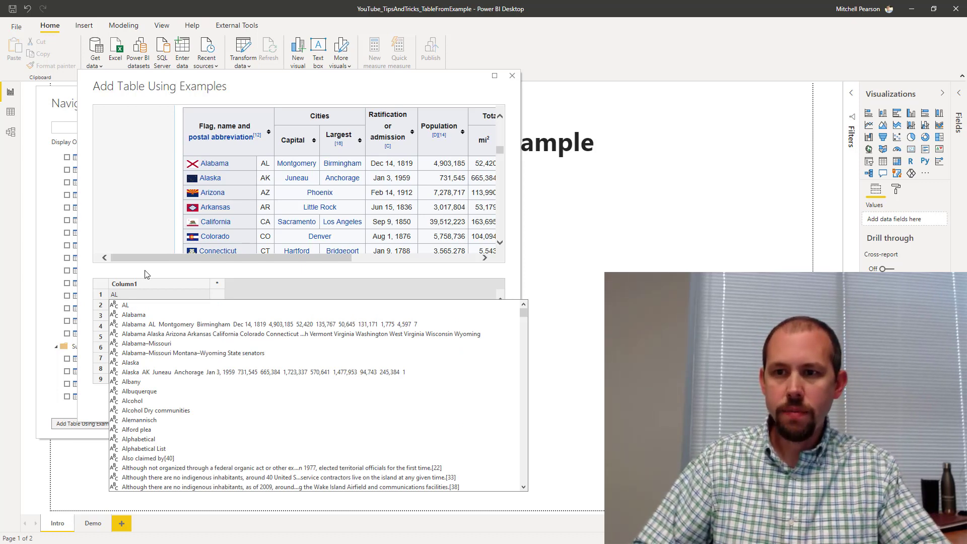
key(Return)
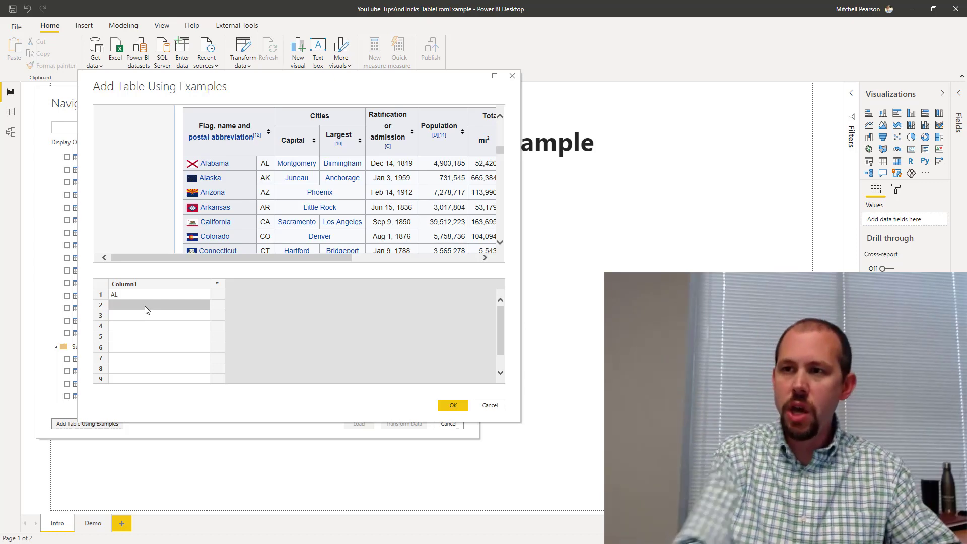
text(K)
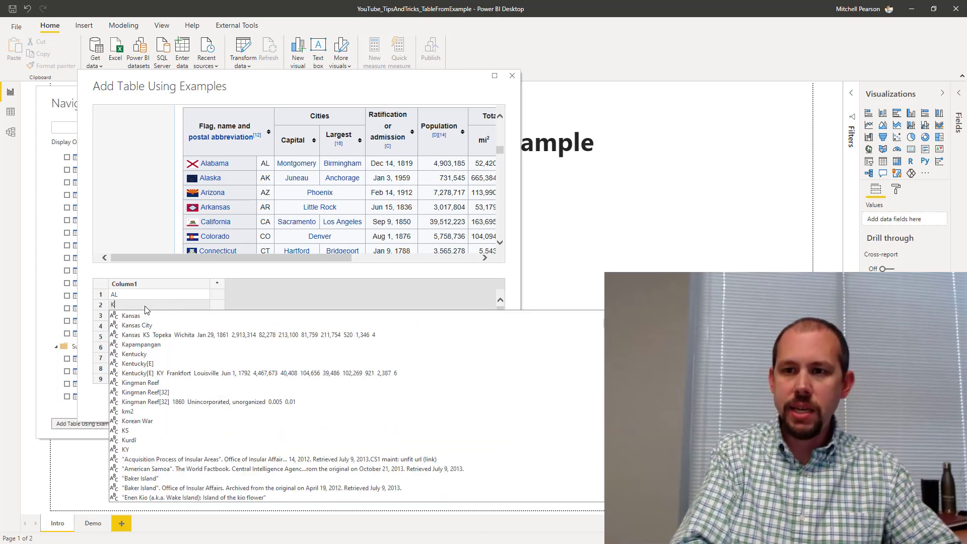
key(BackSpace)
text(AK)
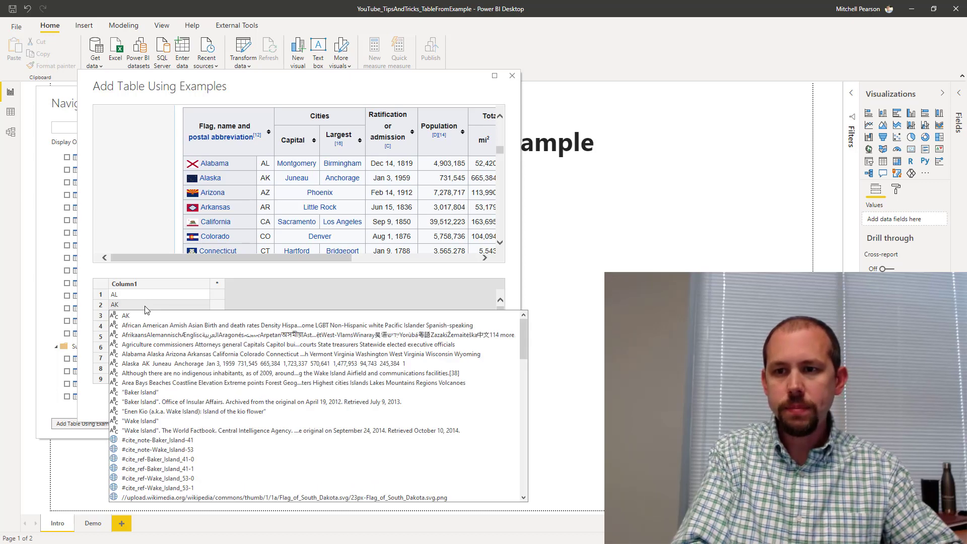
key(Return)
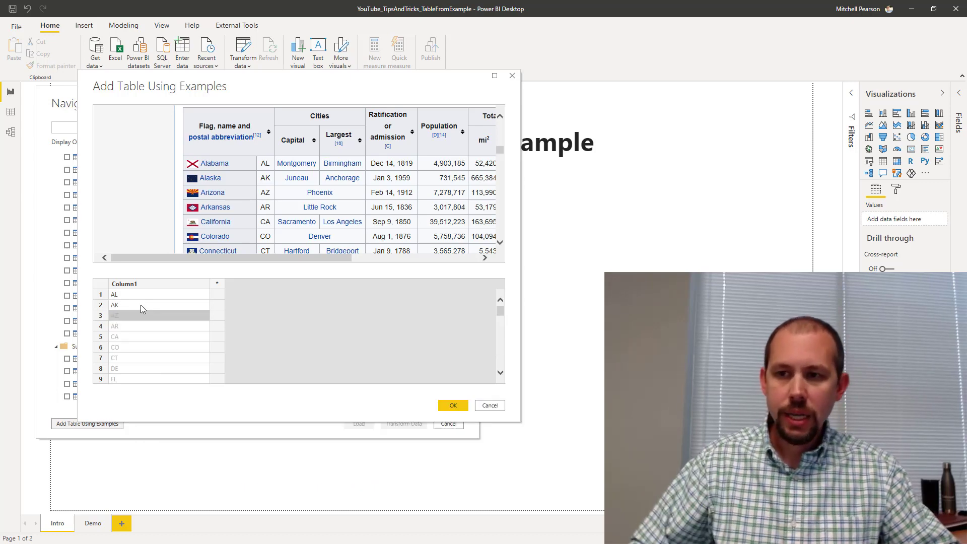
scroll(147, 338, down, 4)
scroll(147, 337, up, 4)
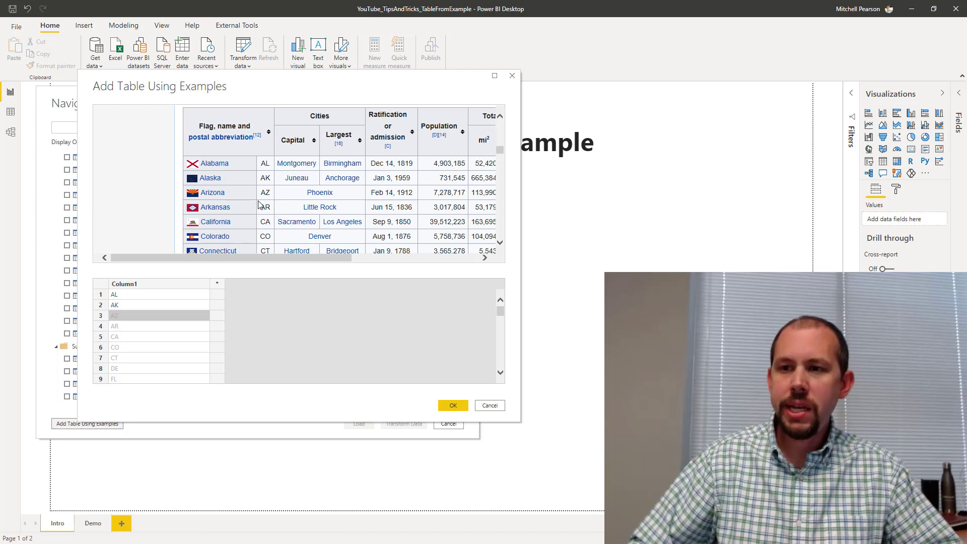
- Add Column2 with Montgomery as Alabama's capital so the other capitals are predicted
click(214, 294)
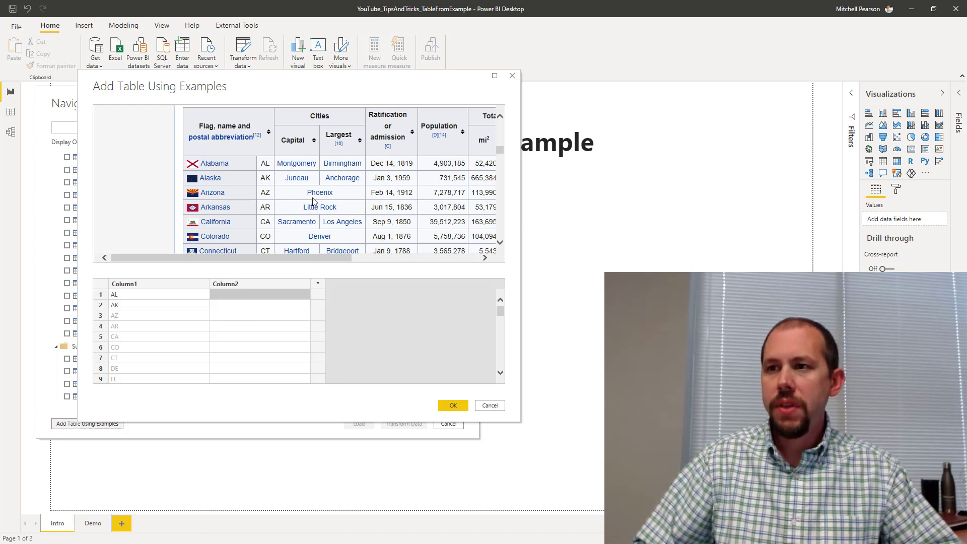
click(241, 295)
text(on)
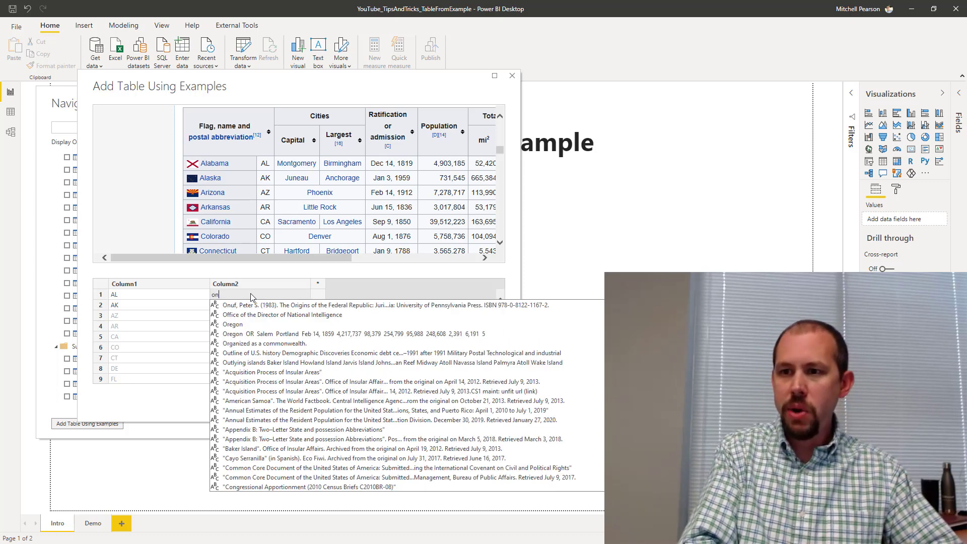
key(BackSpace)
key(BackSpace)
text(Montg)
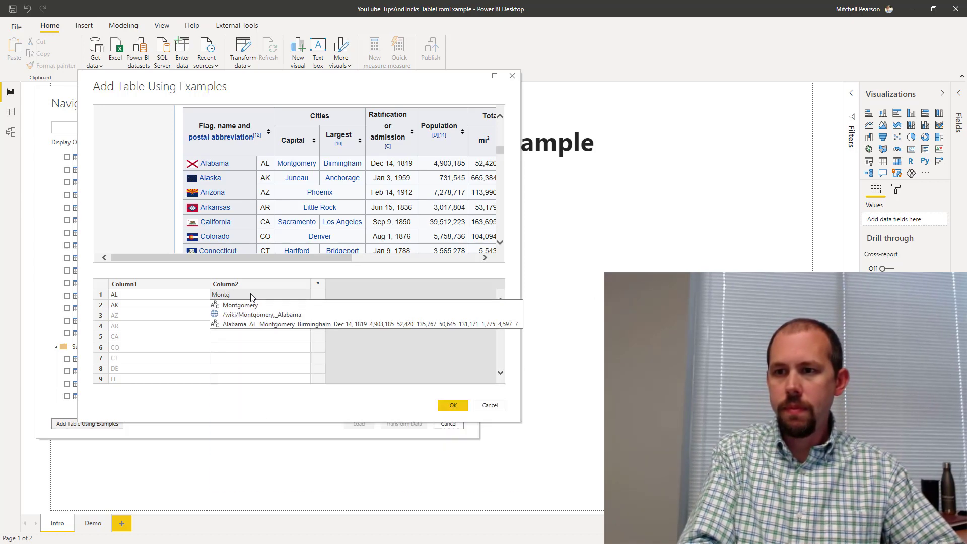
text(o)
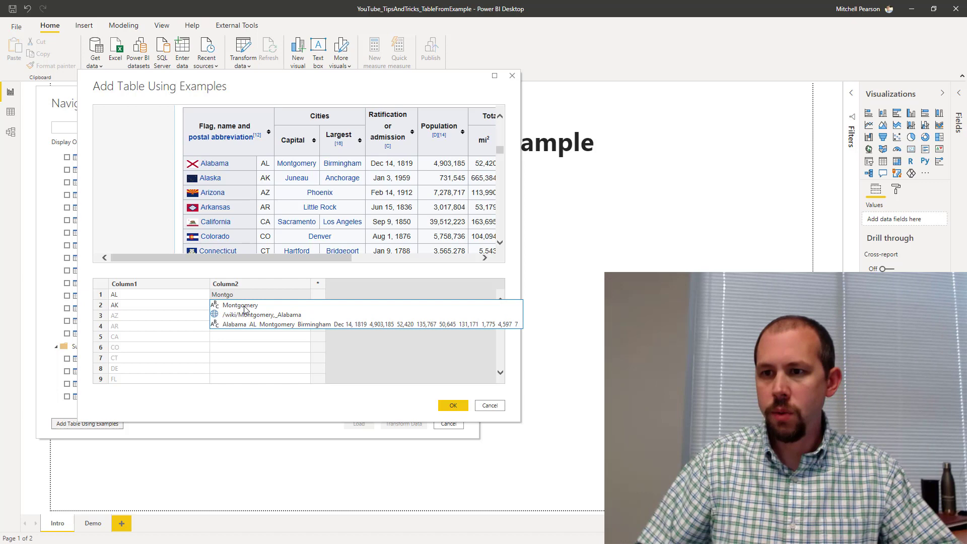
click(245, 309)
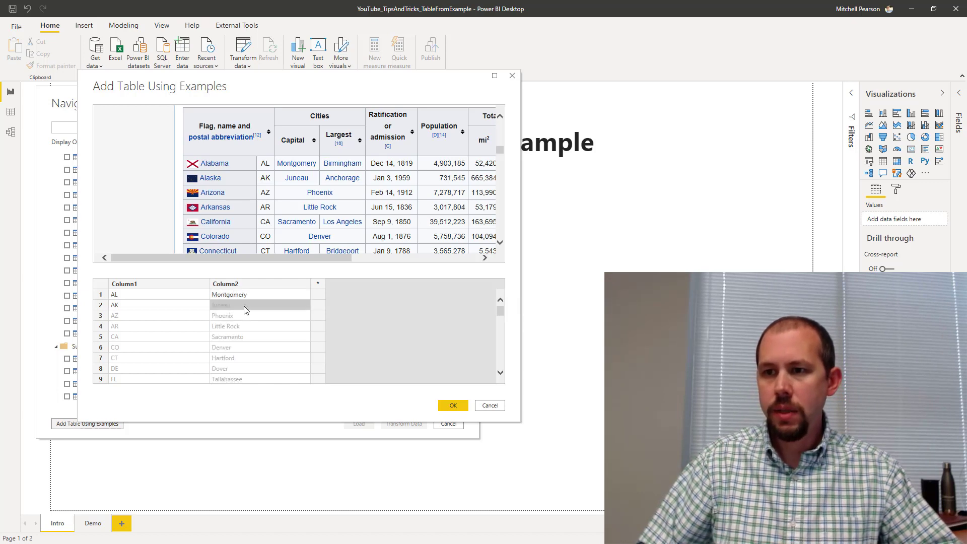
scroll(246, 315, down, 12)
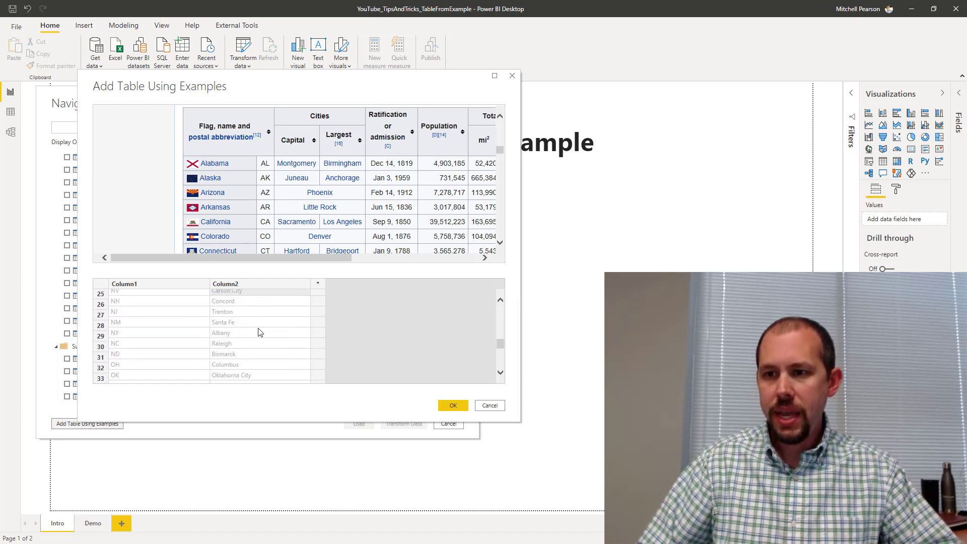
scroll(263, 331, up, 7)
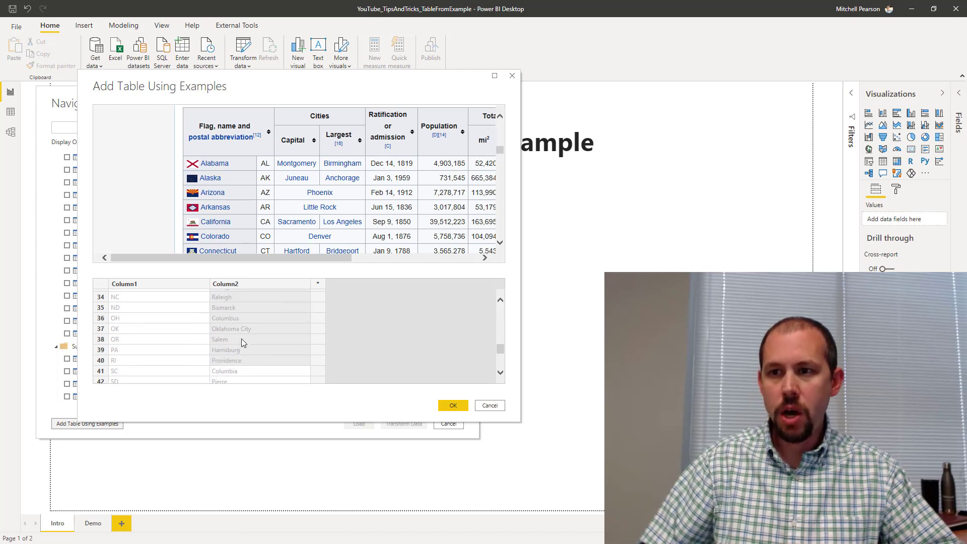
scroll(241, 332, up, 5)
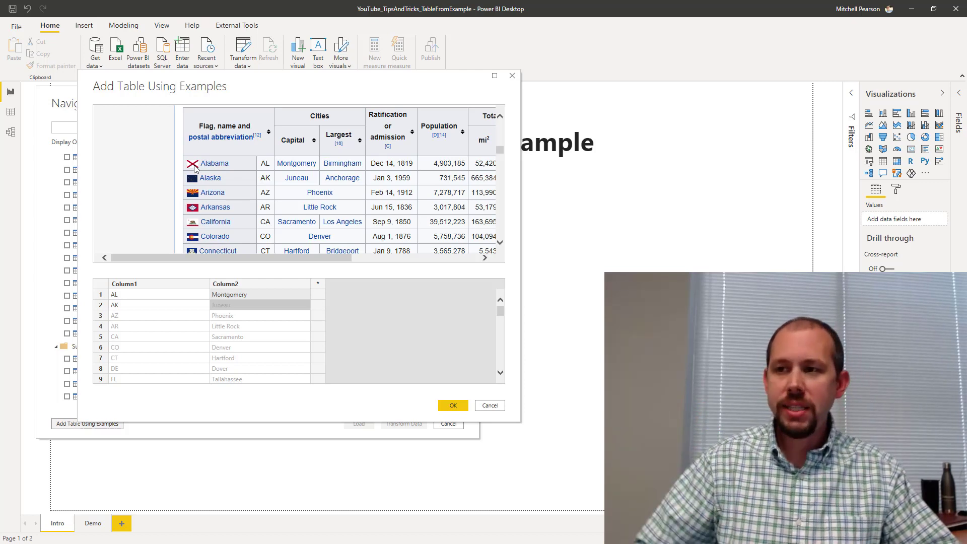
- Add Column3 and choose the Wikimedia Flag_of_Alabama .png URL as its first value
click(315, 299)
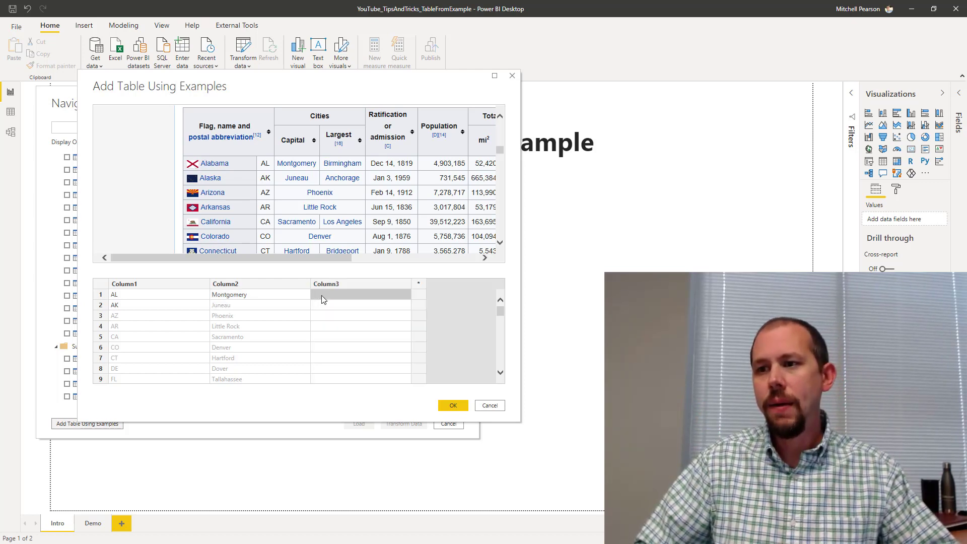
click(321, 295)
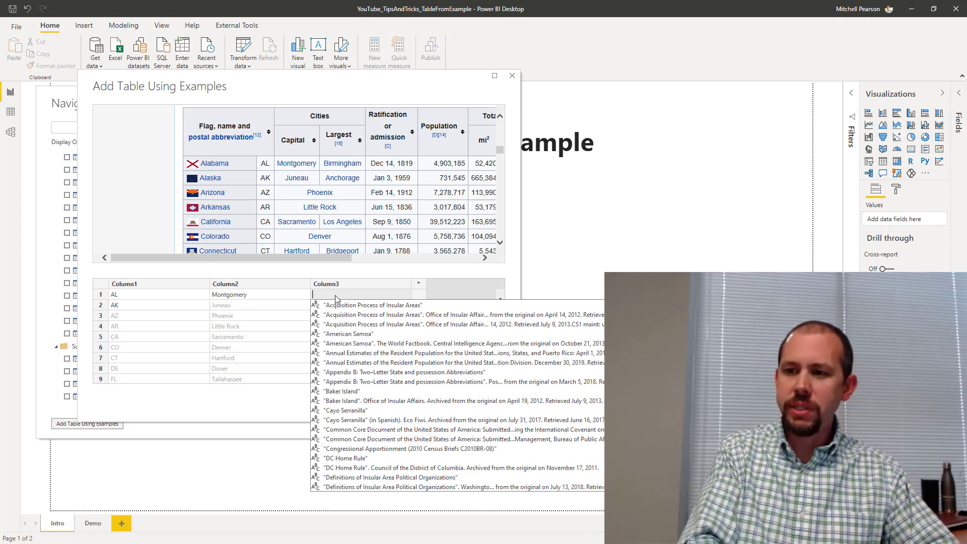
text(alab)
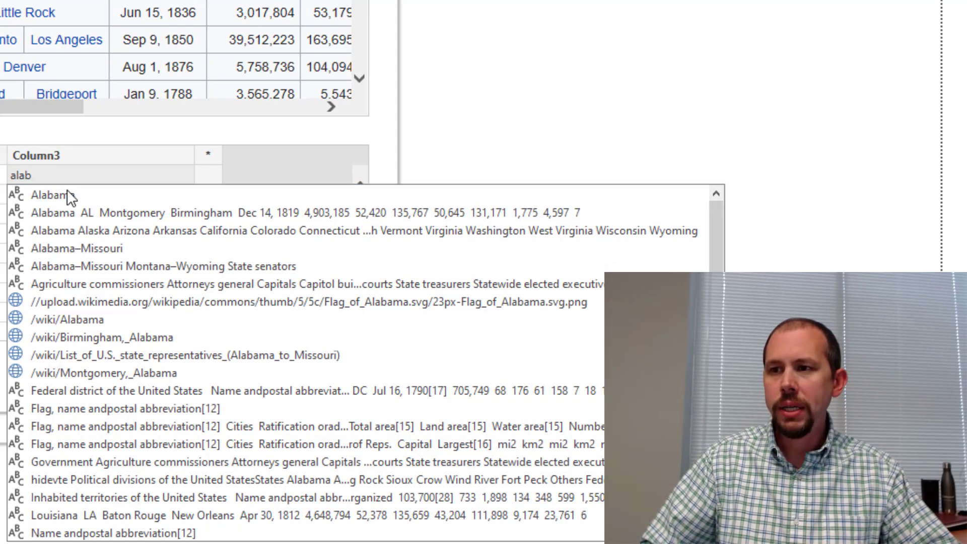
key(BackSpace)
key(BackSpace)
key(BackSpace)
key(BackSpace)
text(.pn)
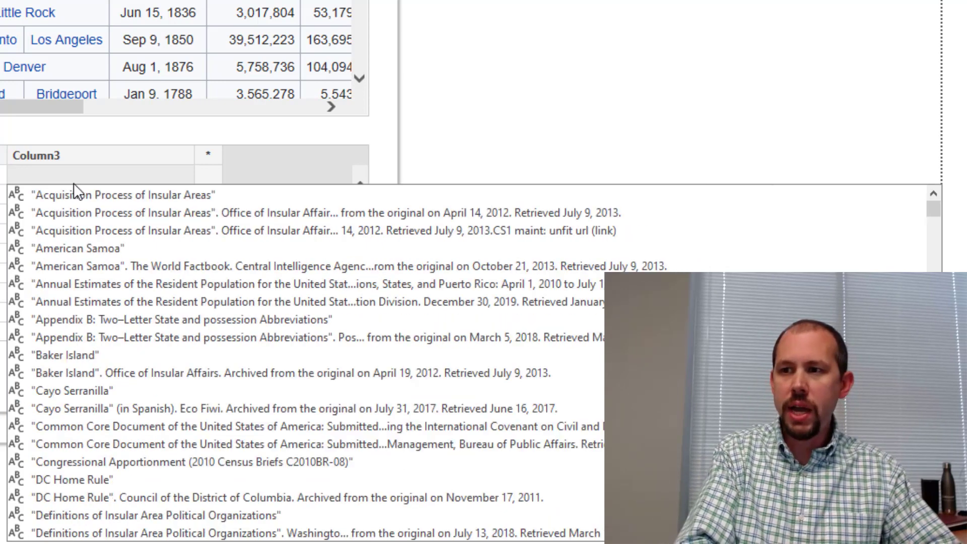
text(g)
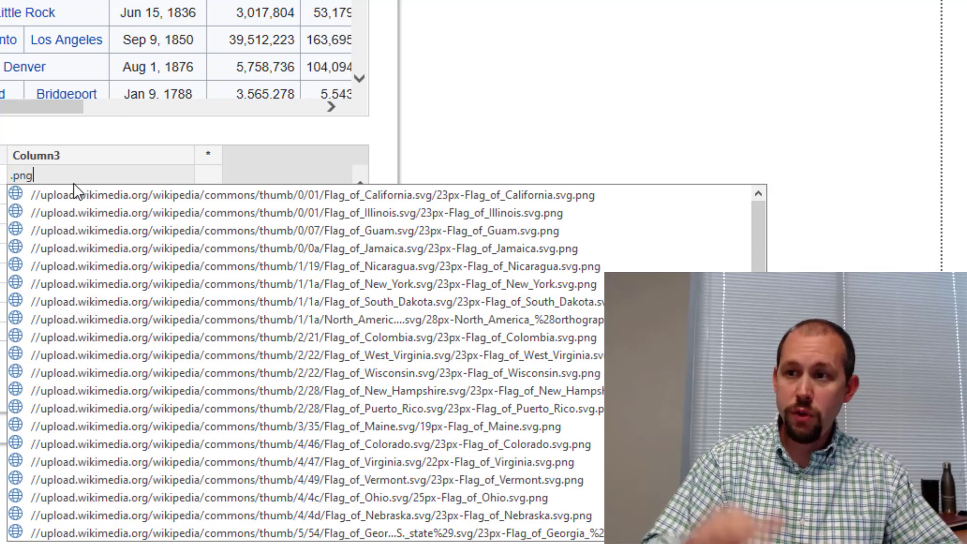
key(BackSpace)
key(BackSpace)
key(BackSpace)
key(BackSpace)
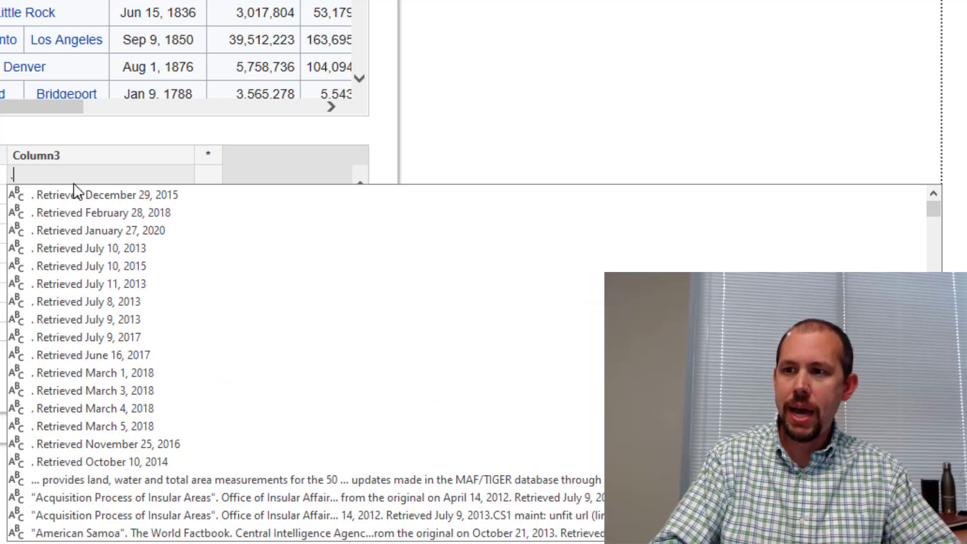
text(alabaman)
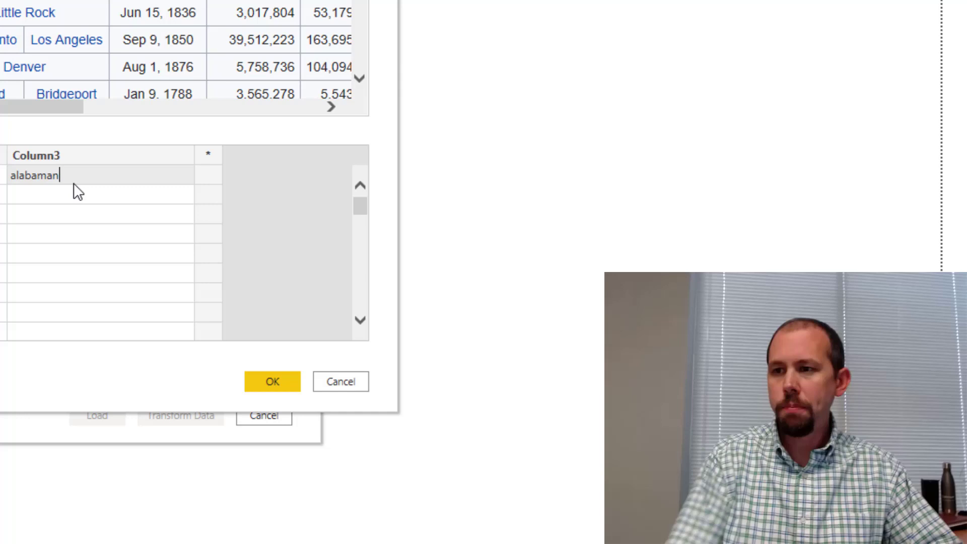
key(BackSpace)
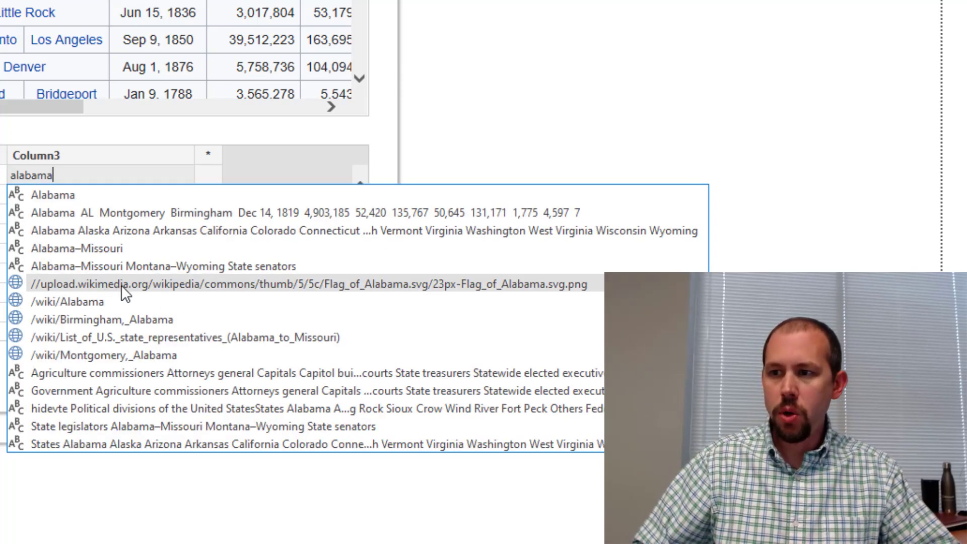
click(525, 283)
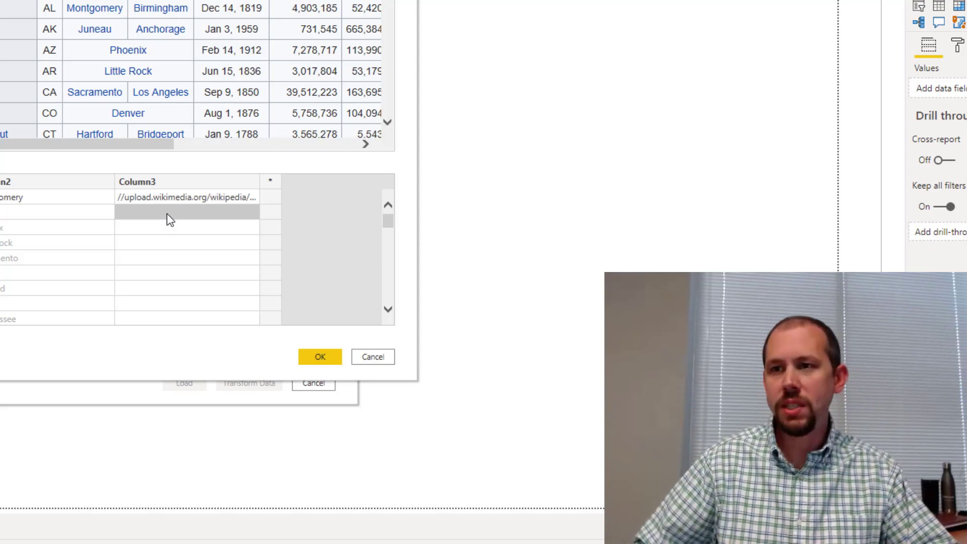
- Fill Alaska's Column3 cell with its Wikimedia flag image URL
click(167, 213)
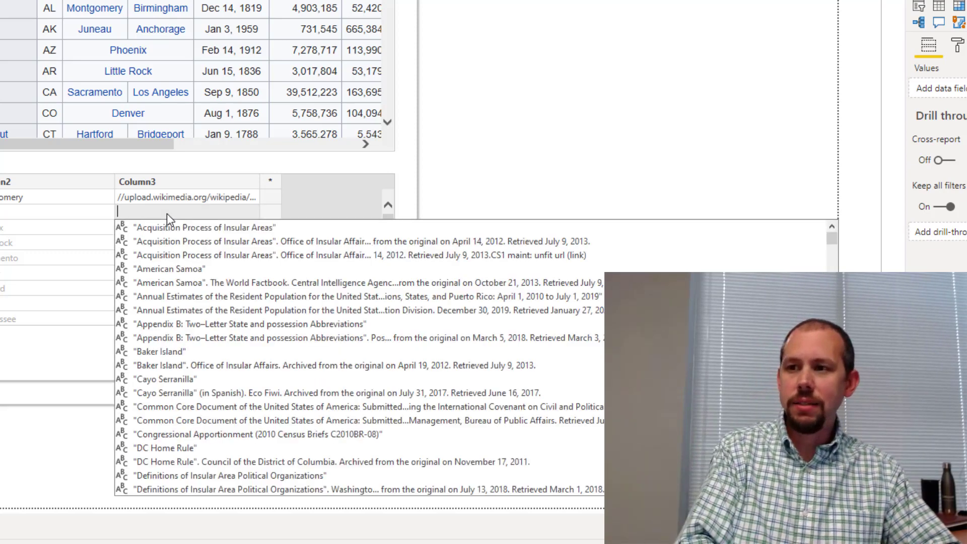
text(Alaska)
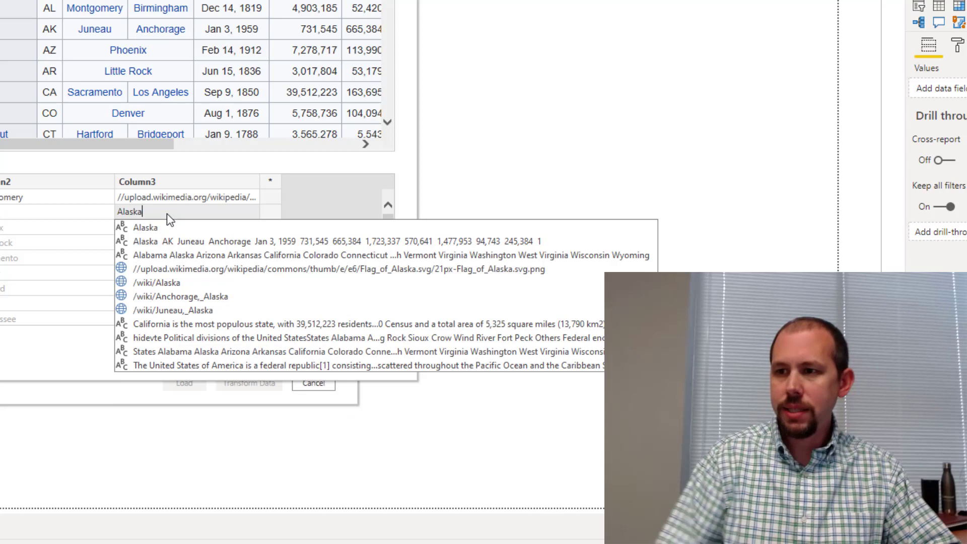
click(176, 268)
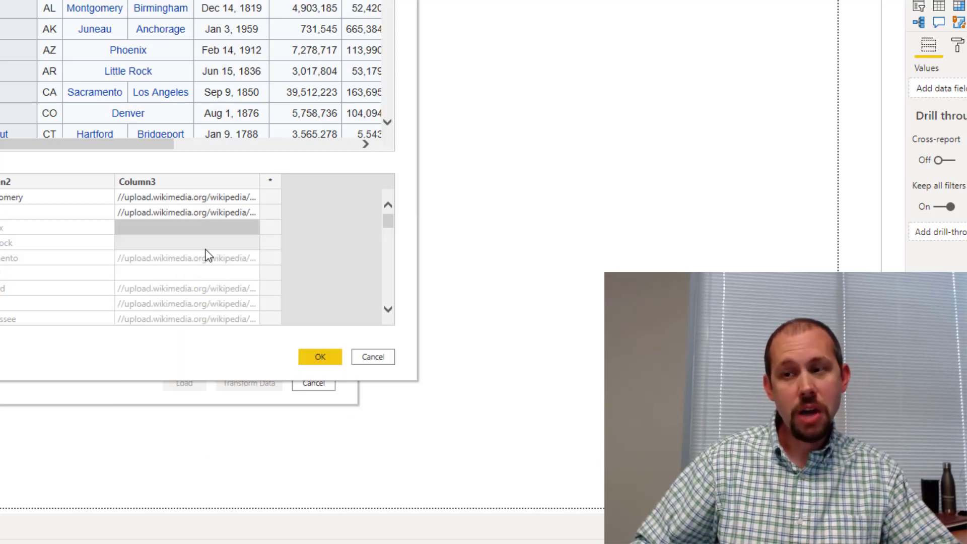
scroll(221, 265, down, 2)
scroll(219, 260, down, 5)
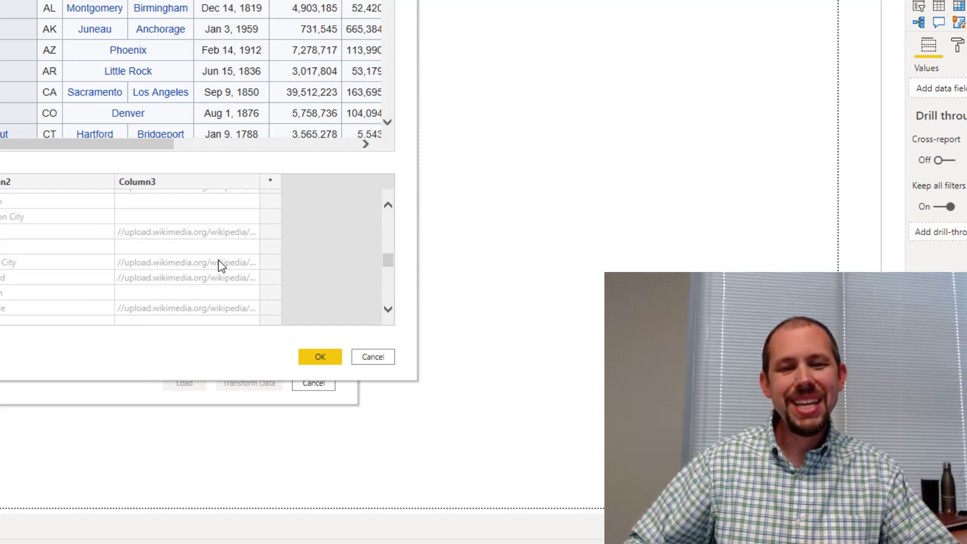
scroll(219, 259, up, 7)
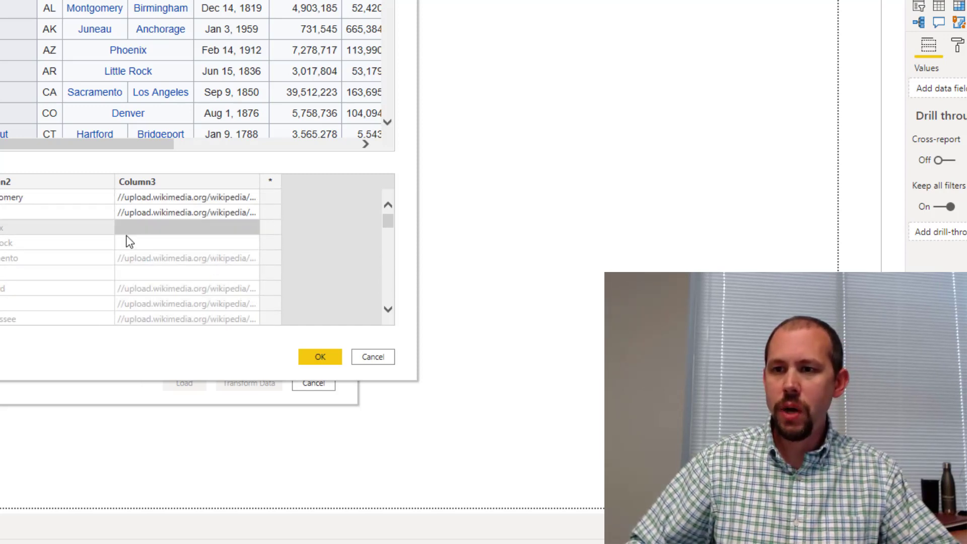
- Give Arizona's Column3 cell its flag image URL as an example and commit it
click(162, 229)
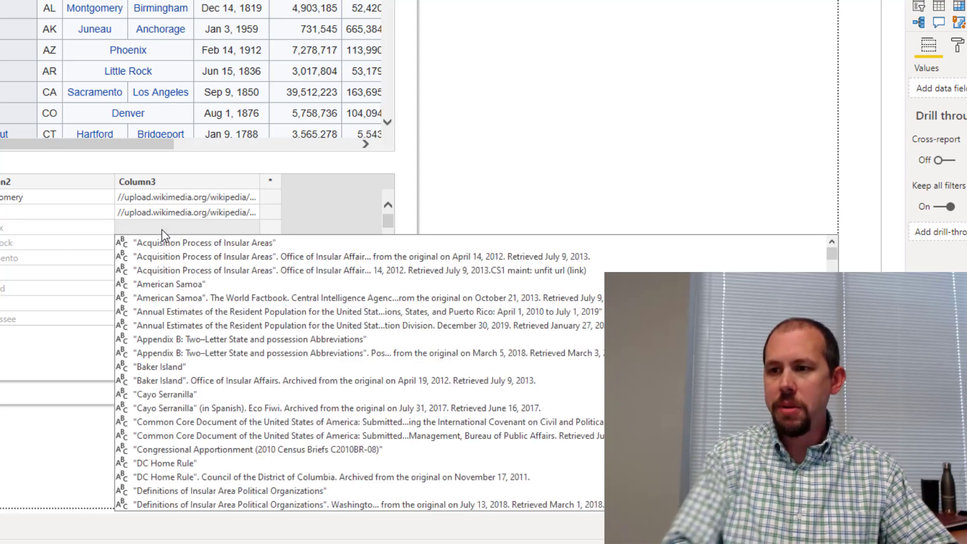
text(Arizona)
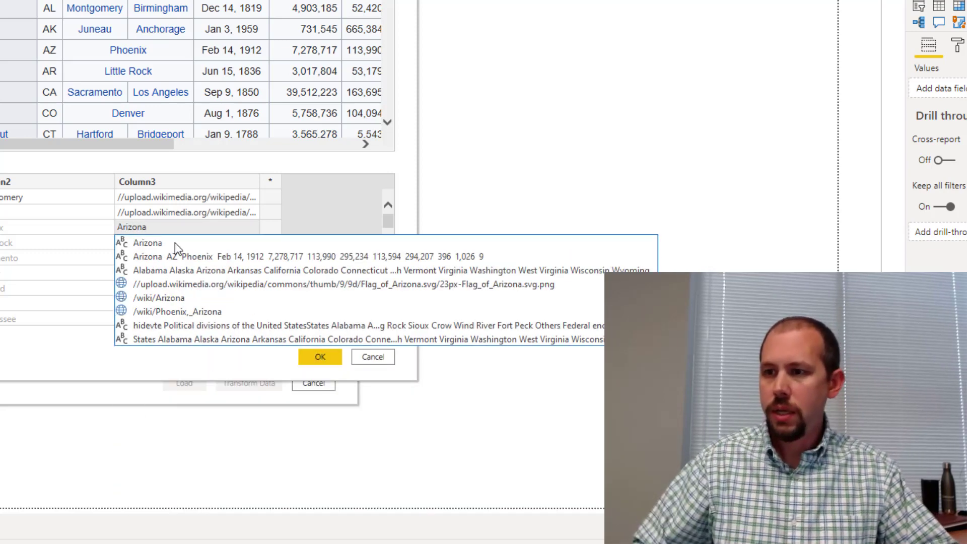
click(187, 285)
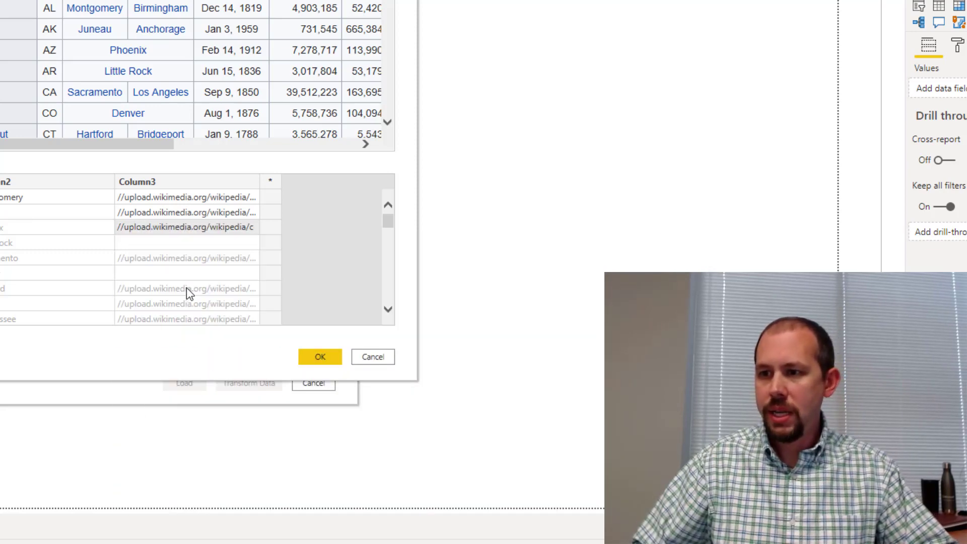
click(174, 240)
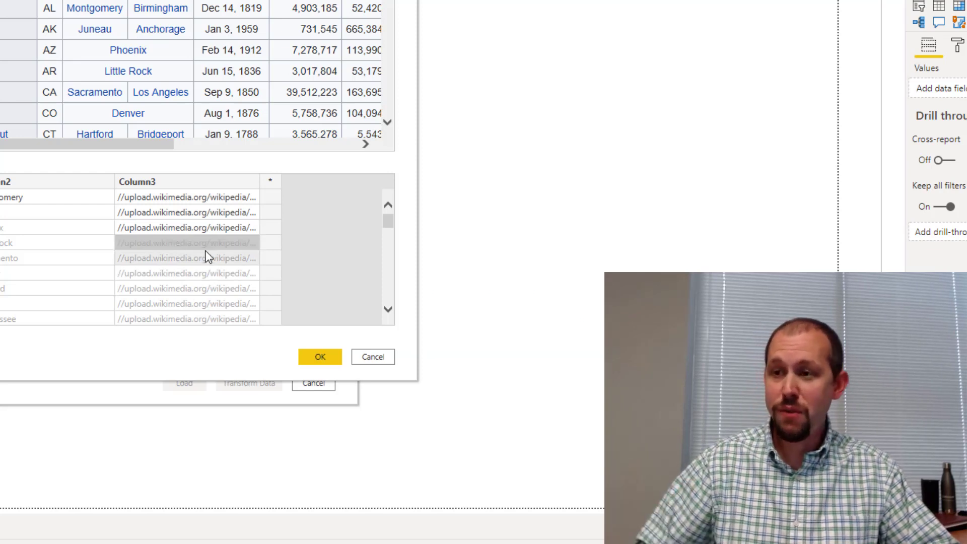
scroll(206, 251, down, 10)
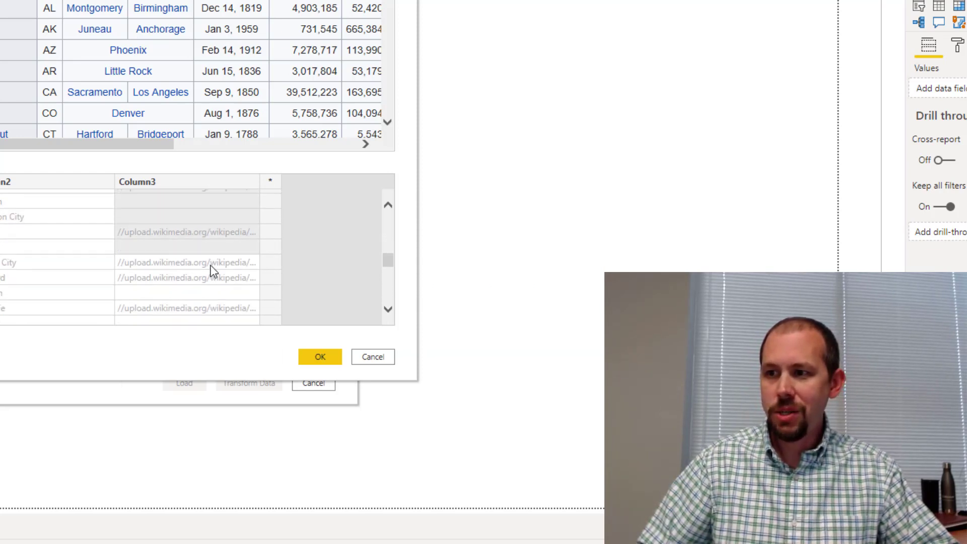
scroll(211, 271, up, 8)
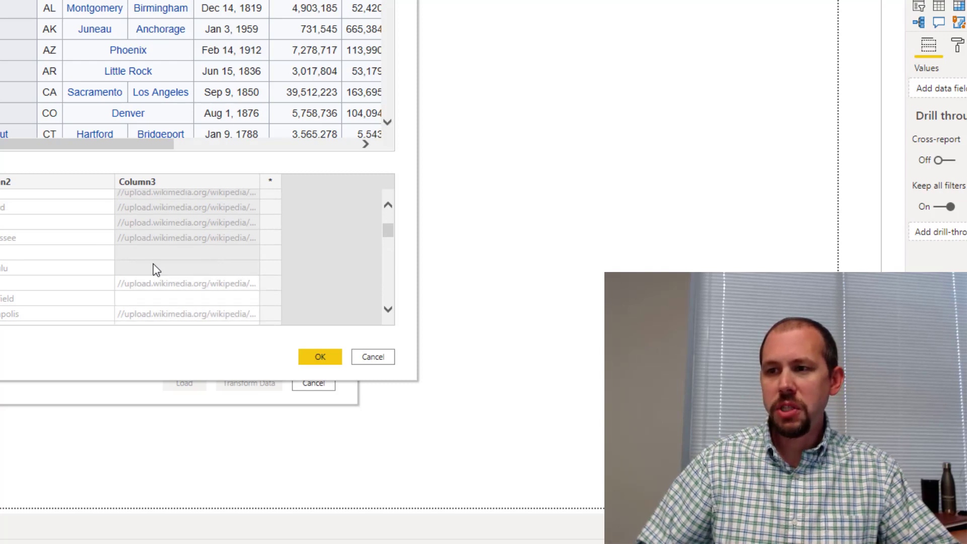
scroll(174, 292, up, 1)
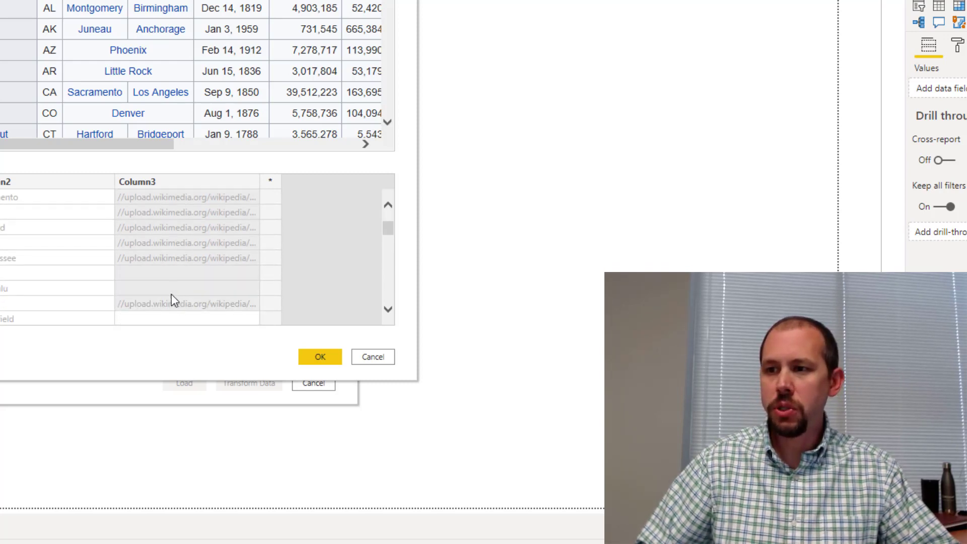
- Add Georgia's flag image URL as an example and check the auto-filled flag rows
click(175, 276)
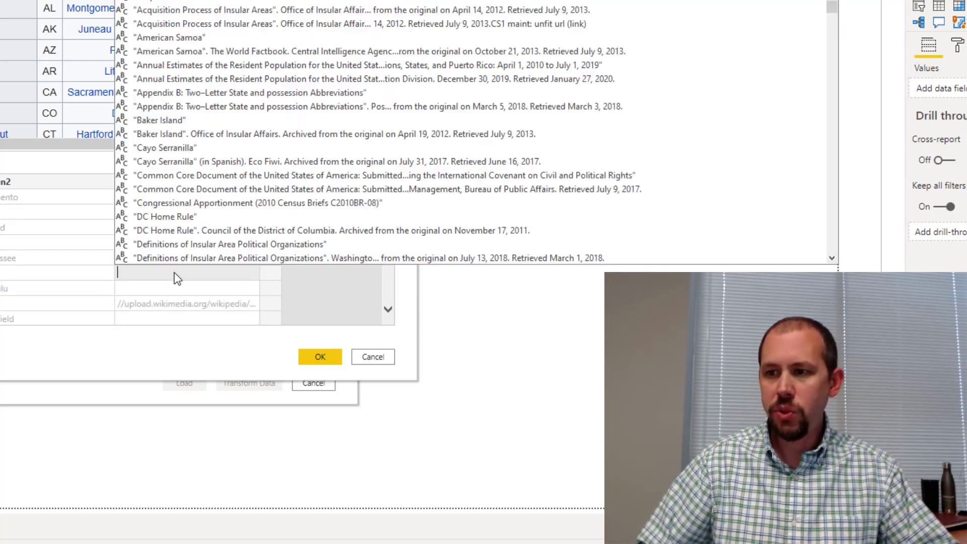
text(Georgia)
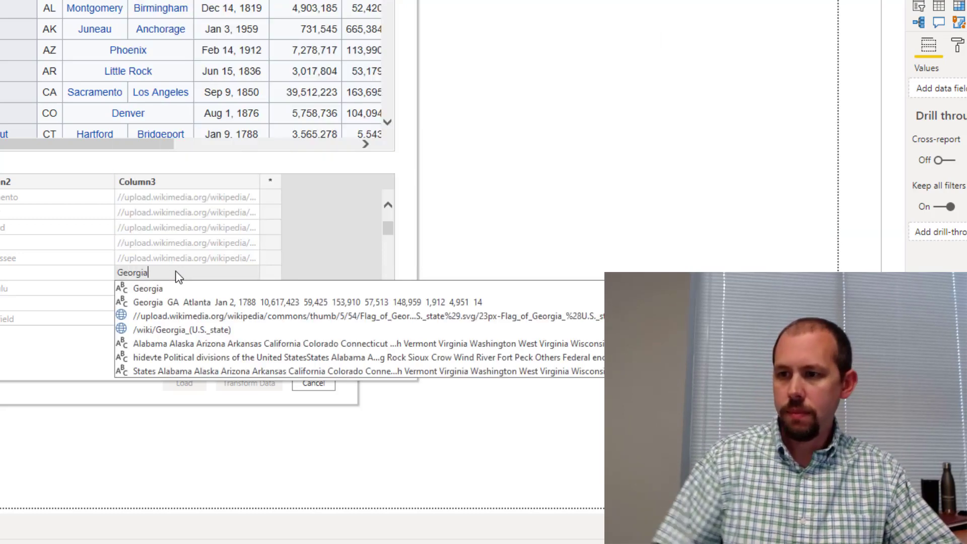
click(173, 316)
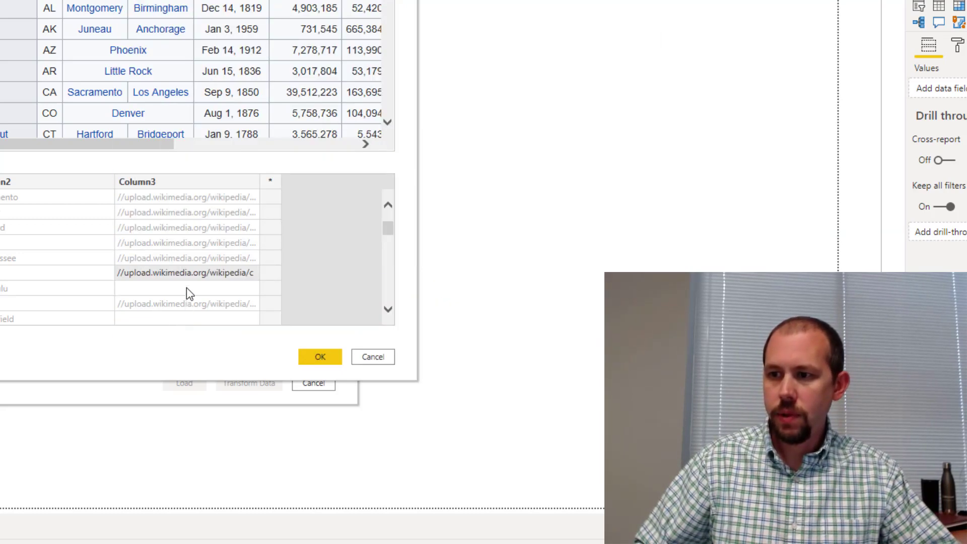
scroll(225, 285, down, 3)
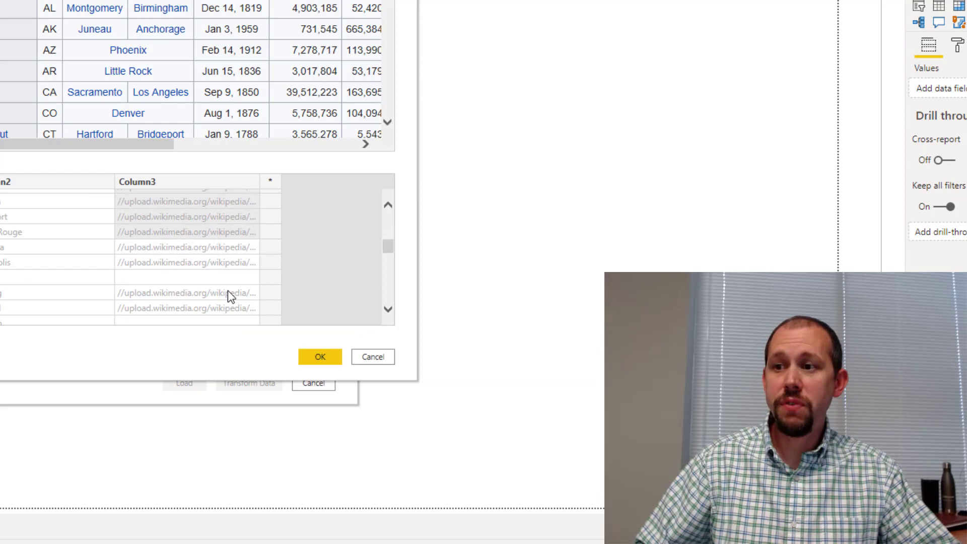
scroll(227, 292, down, 5)
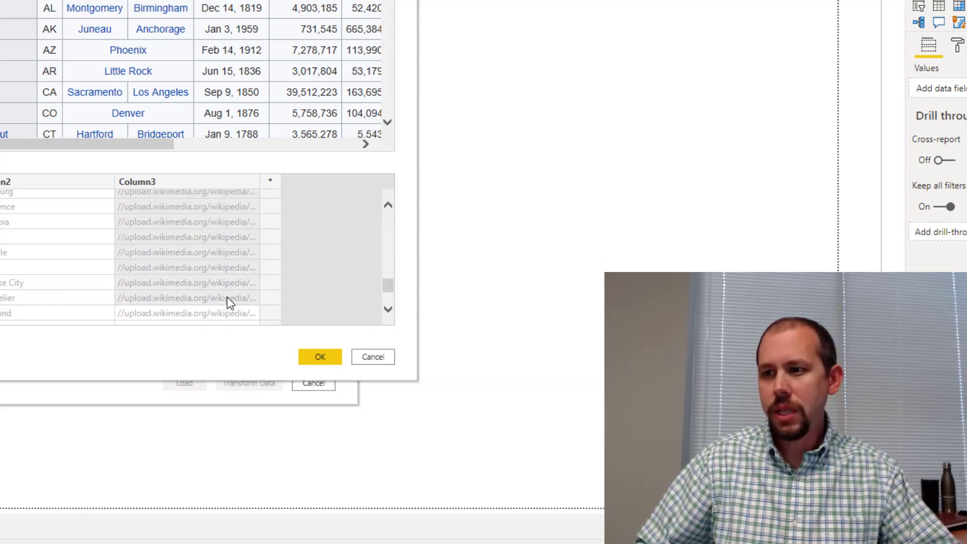
scroll(227, 298, up, 5)
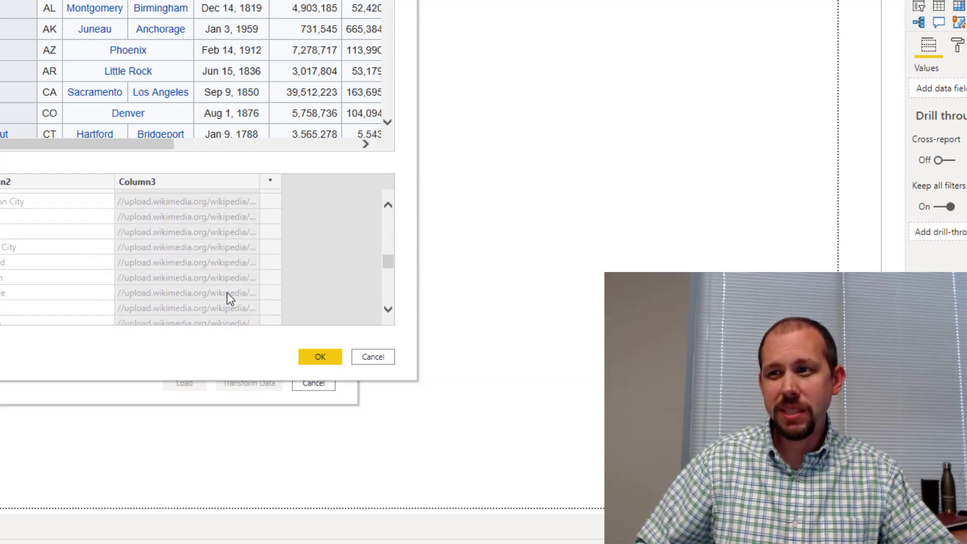
scroll(228, 298, up, 3)
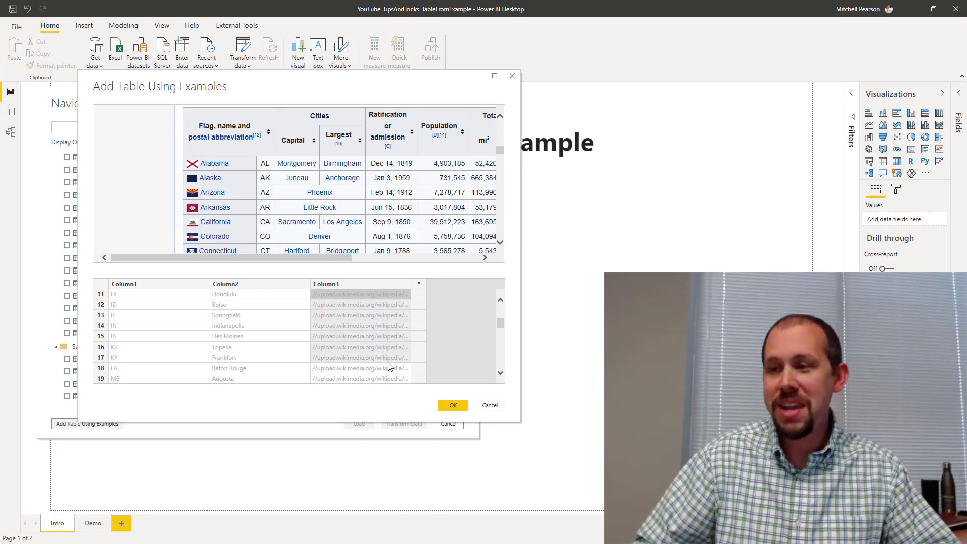
- Confirm the example table and scroll through Table 17's state rows in Power Query Editor
click(450, 409)
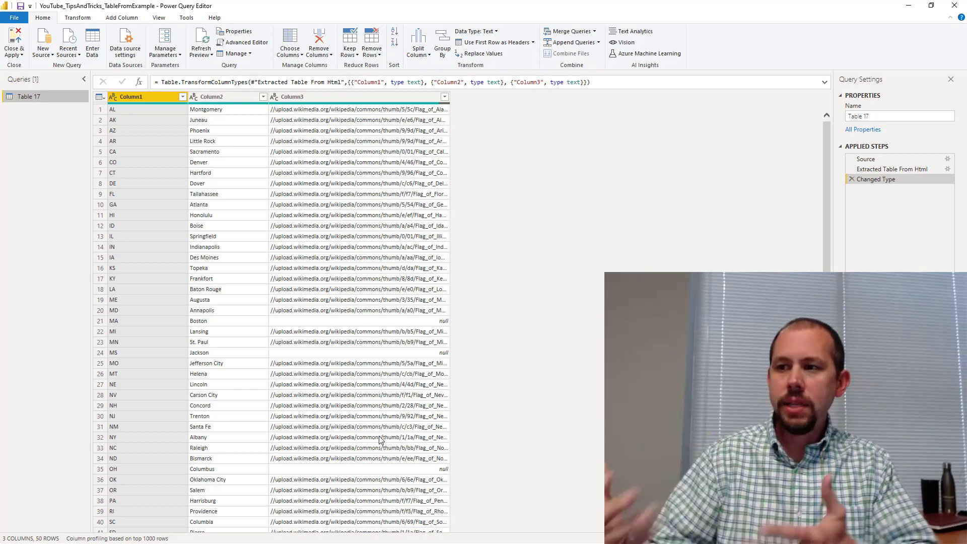
scroll(423, 421, down, 4)
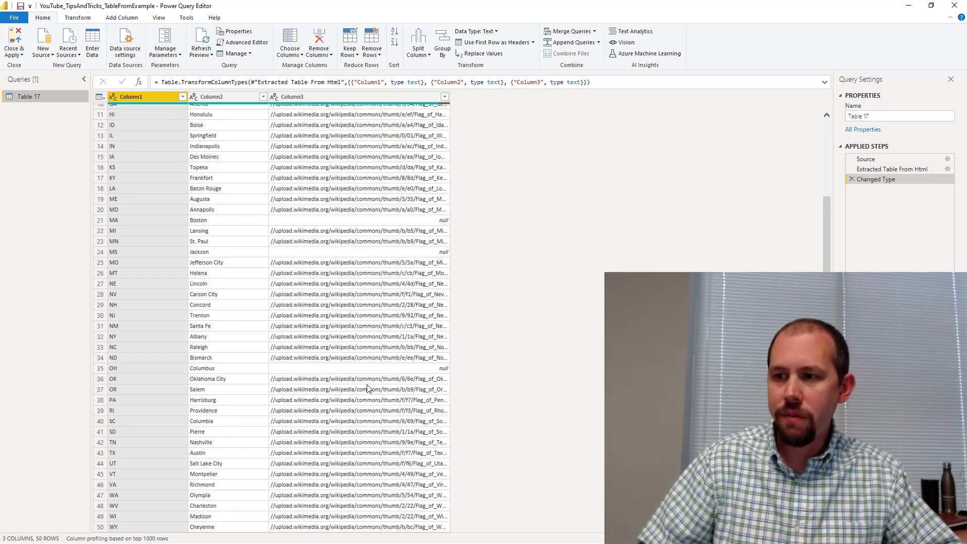
scroll(333, 254, up, 2)
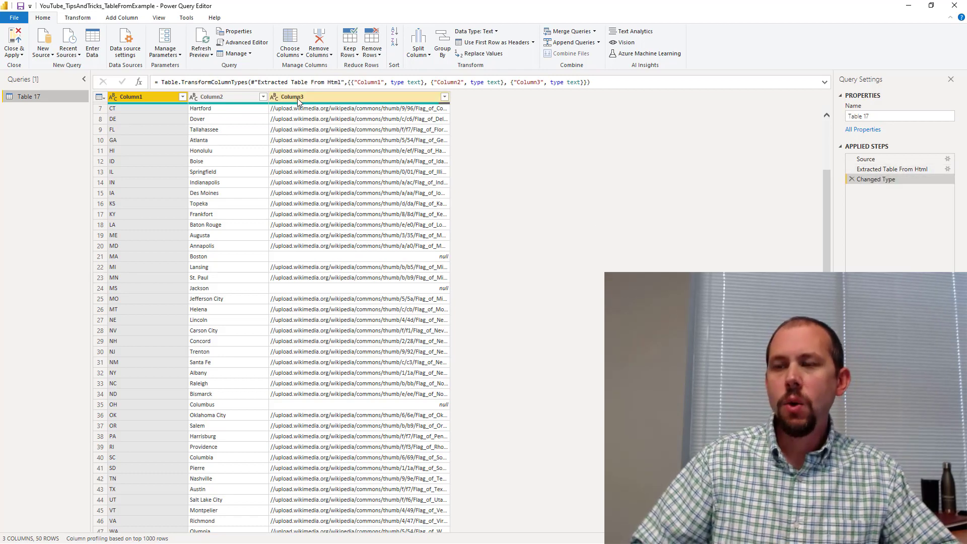
- Rename Table 17's Column1 to State and Column2 to City
double_click(150, 98)
text(State)
key(Return)
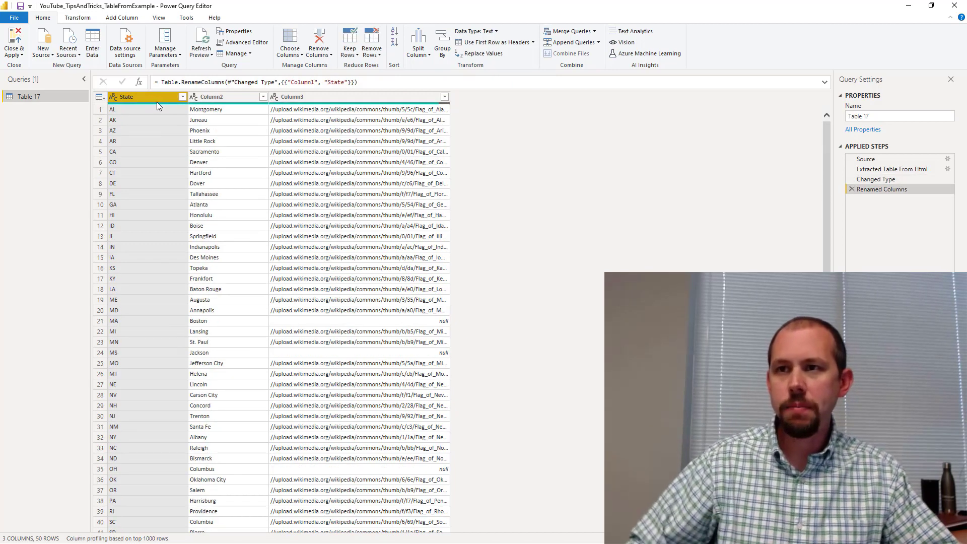
click(215, 98)
double_click(215, 98)
text(City)
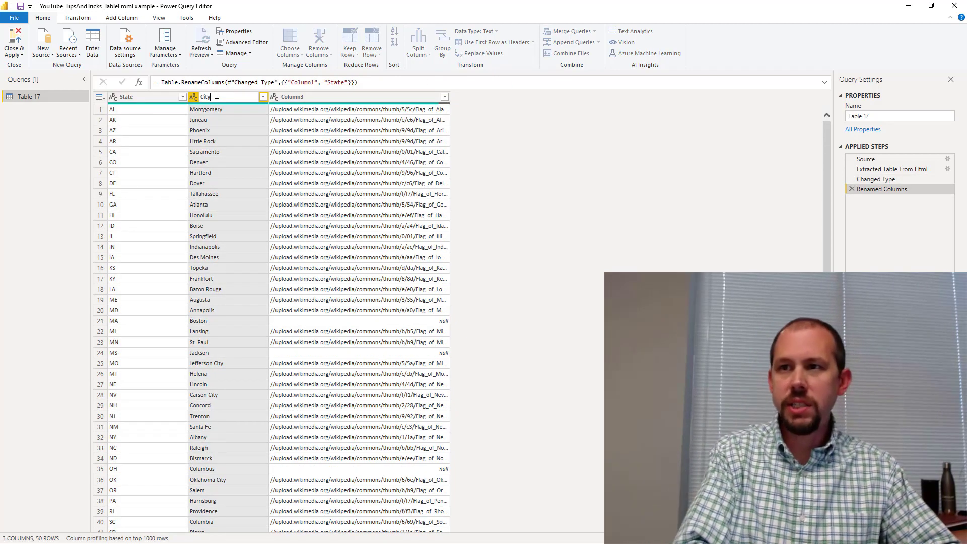
key(Return)
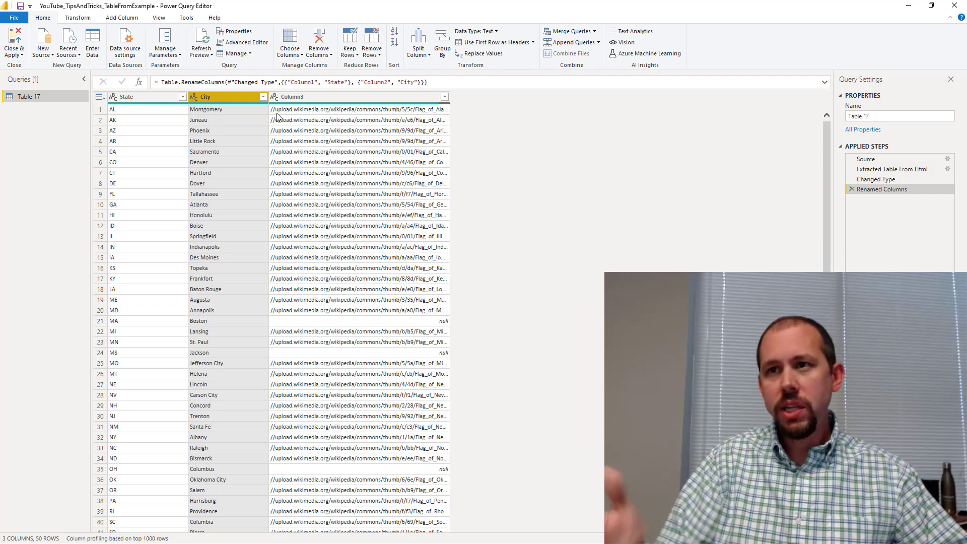
right_click(328, 98)
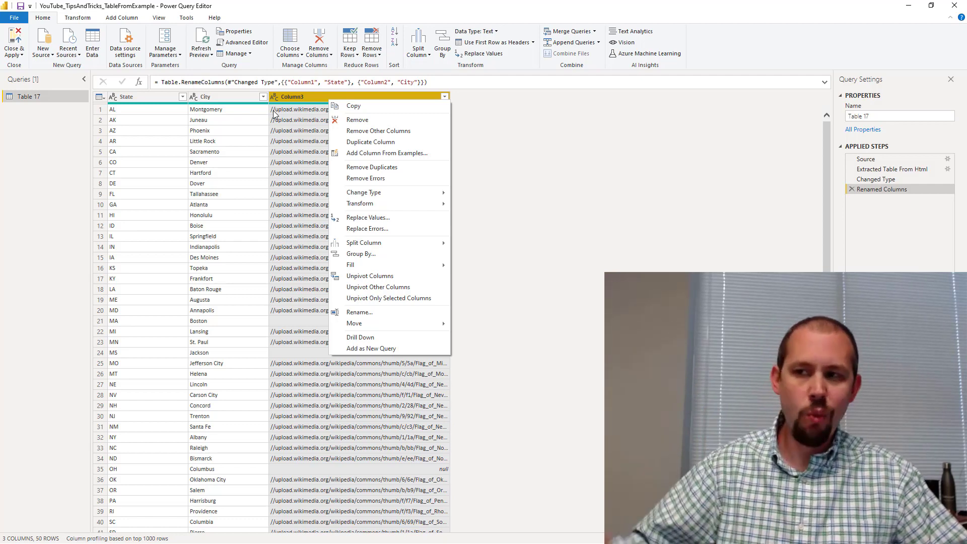
- Start a Column From Examples whose first value is Alabama's Column3 flag URL prefixed with https:
click(310, 99)
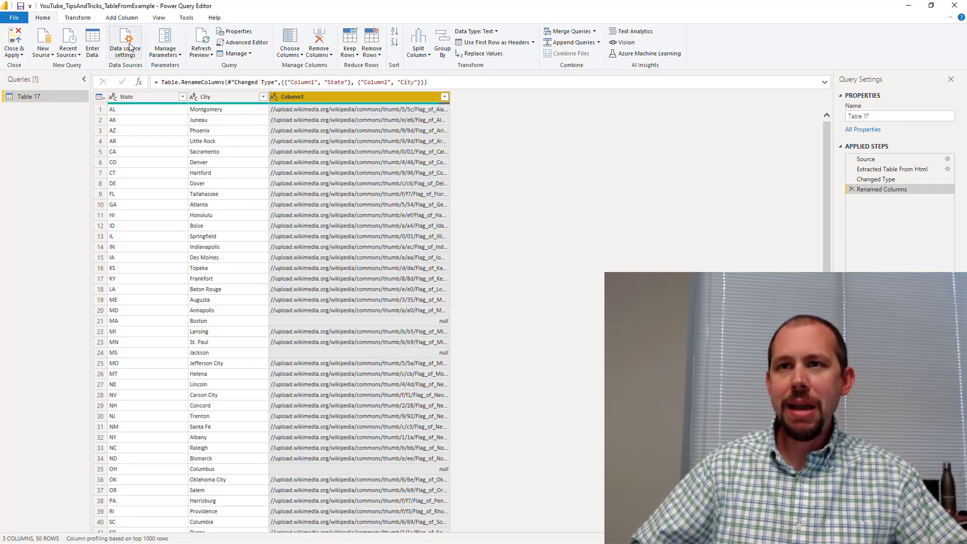
click(126, 18)
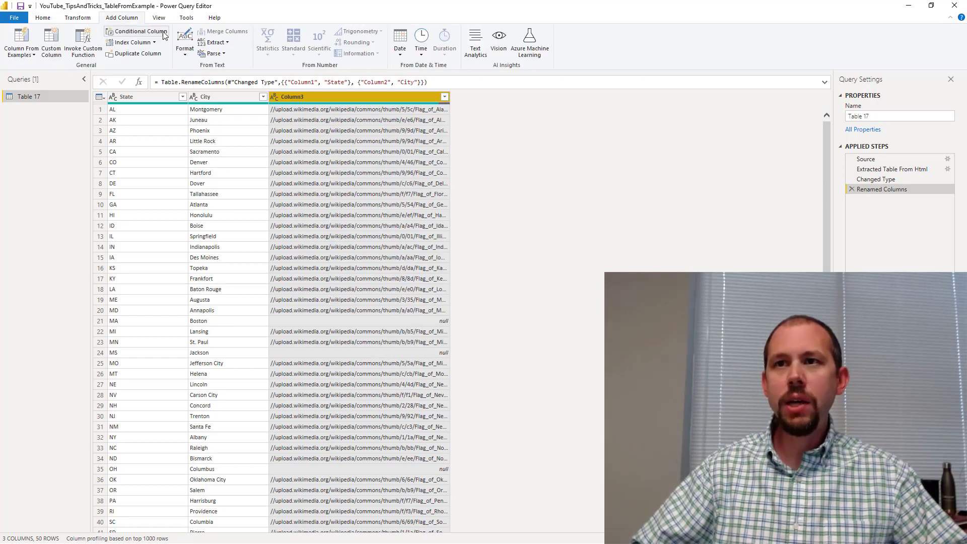
click(25, 39)
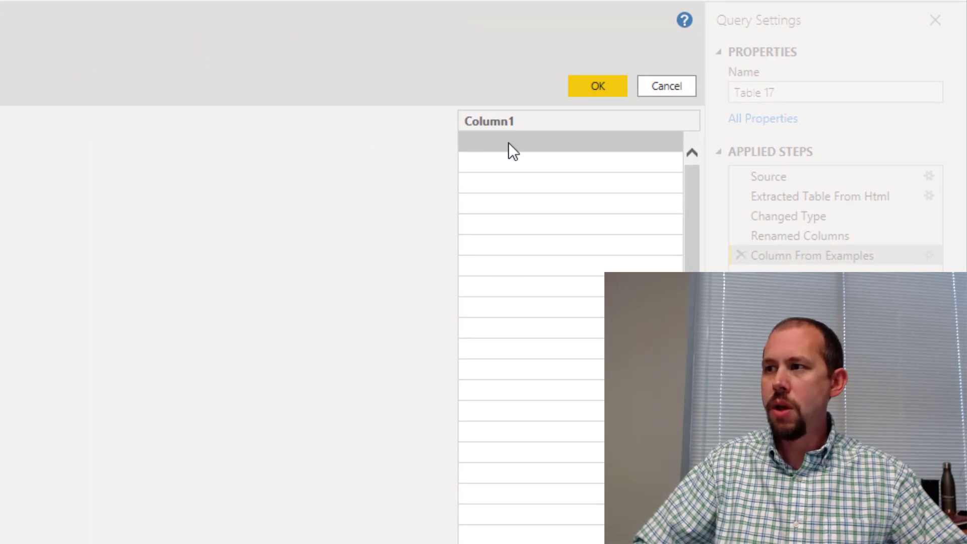
click(734, 142)
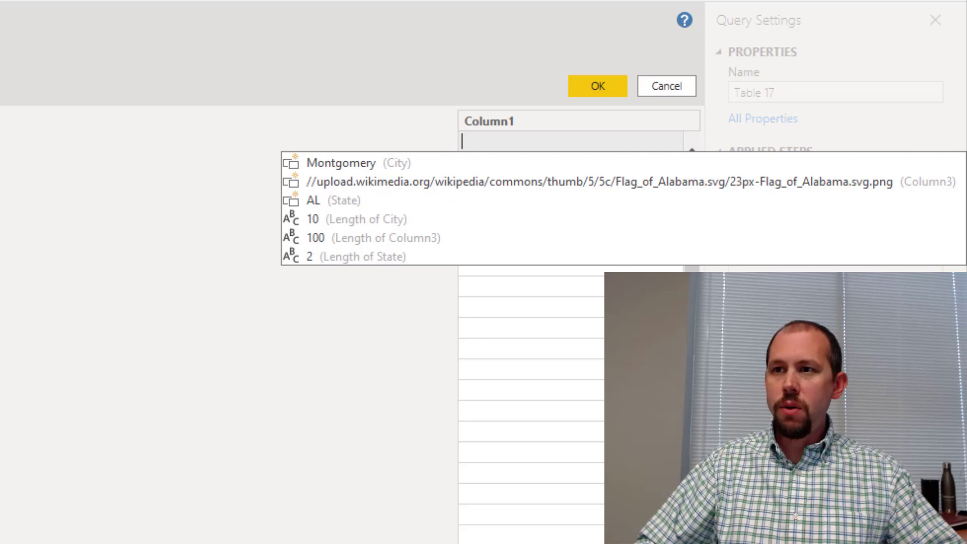
click(362, 181)
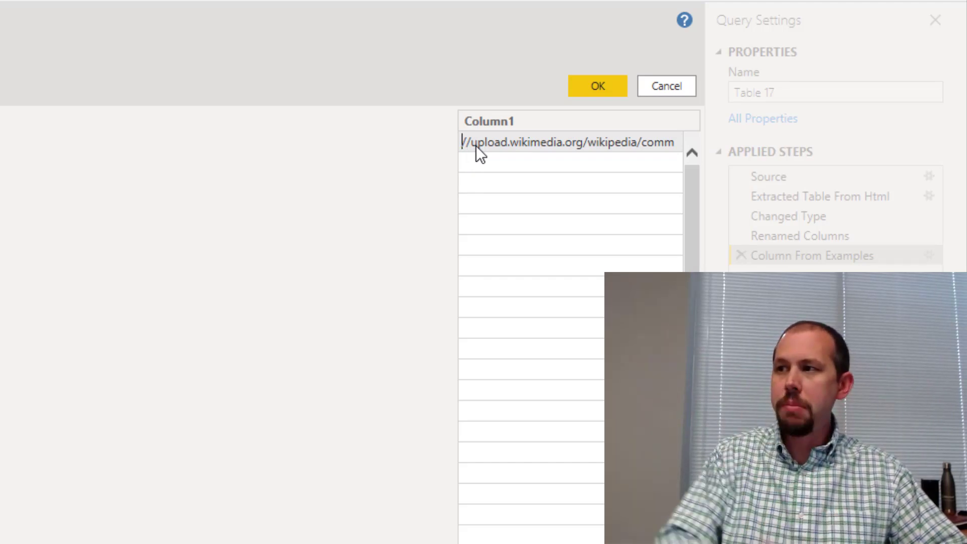
text(https:)
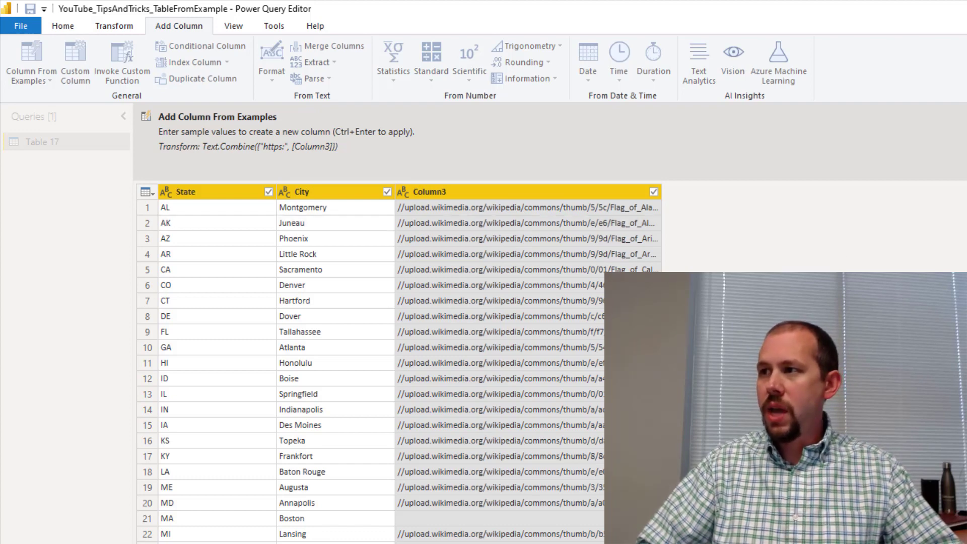
- Apply the new https flag URL column and rename the merged column to 'State Flag'
key(ctrl+Return)
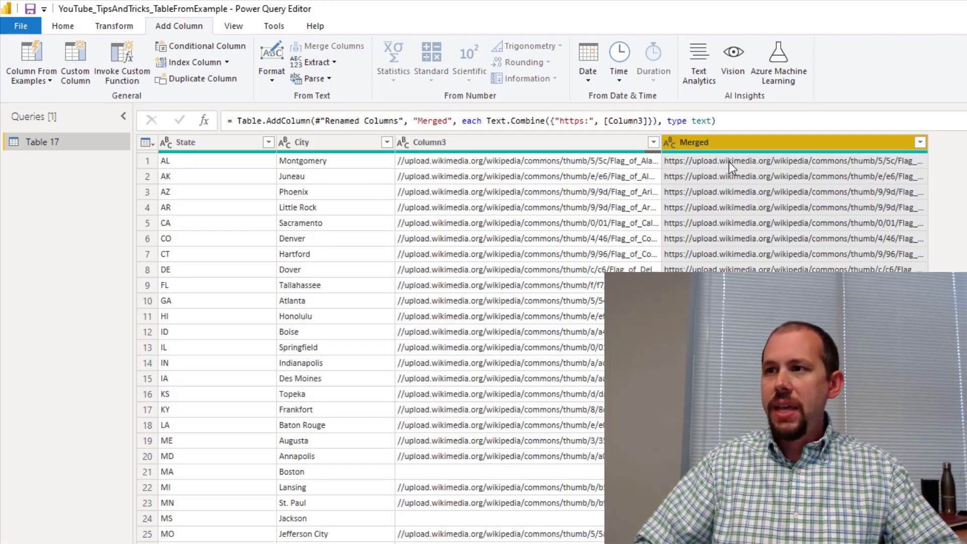
double_click(712, 141)
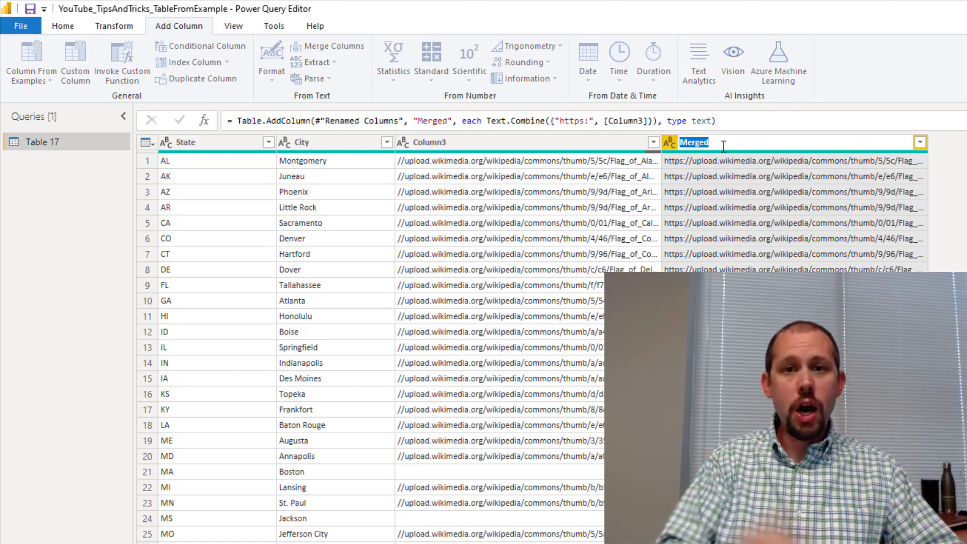
click(724, 146)
key(BackSpace)
key(BackSpace)
key(BackSpace)
key(BackSpace)
key(BackSpace)
key(BackSpace)
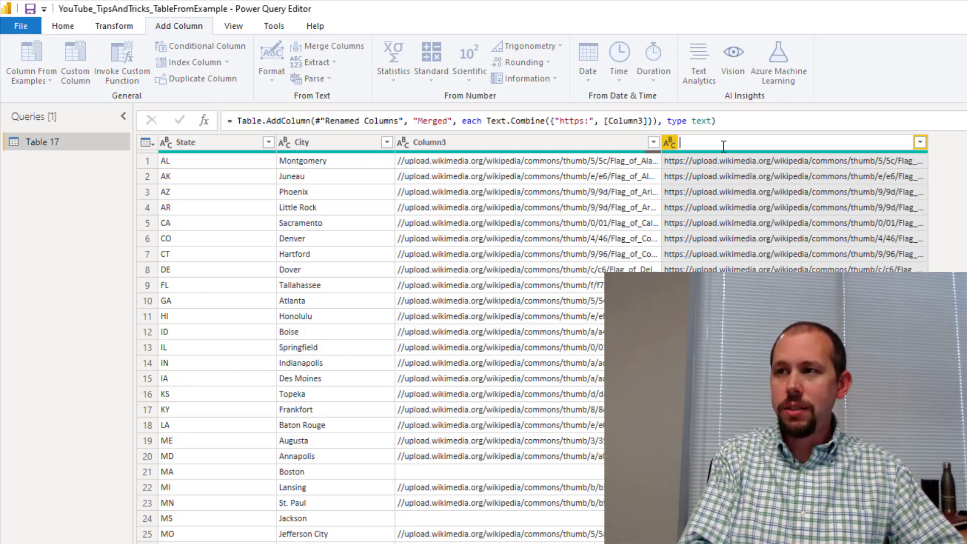
text(State F)
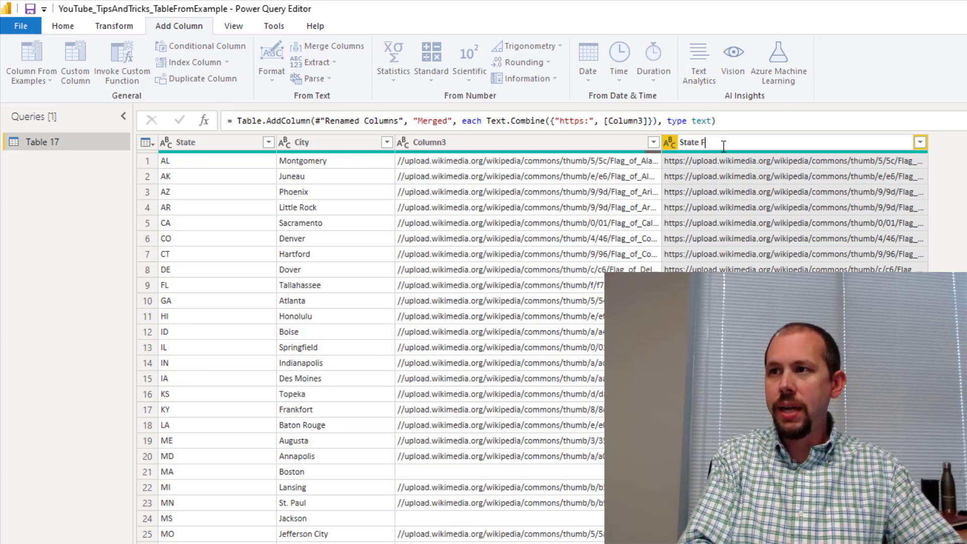
text(lag)
key(Return)
- Remove Column3 from the table
click(478, 143)
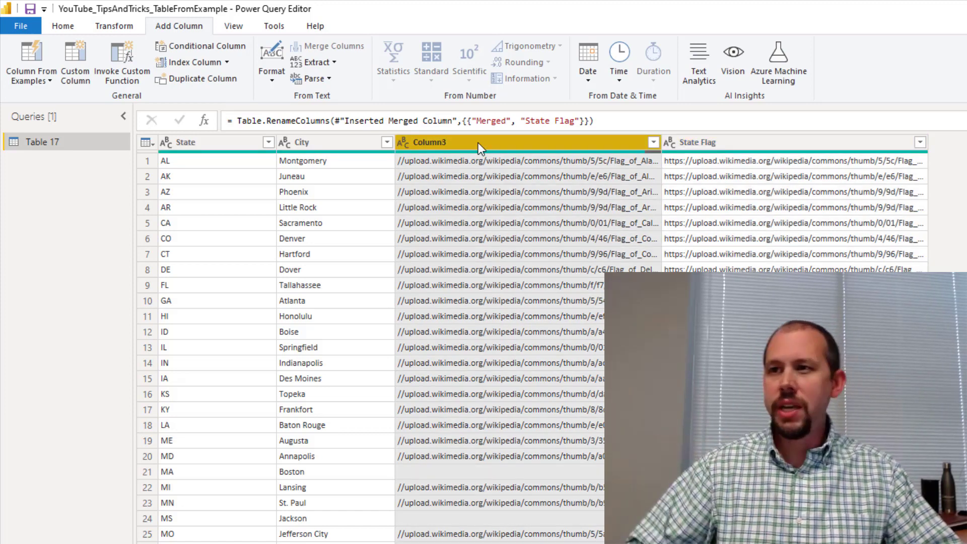
right_click(479, 143)
click(503, 168)
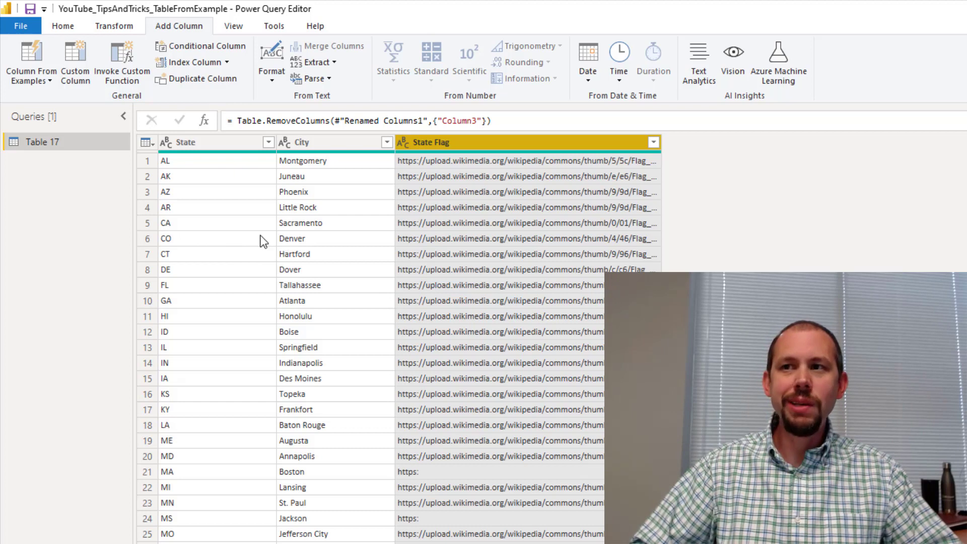
- Rename the Table 17 query to 'US States' and Close & Apply to load it
double_click(47, 144)
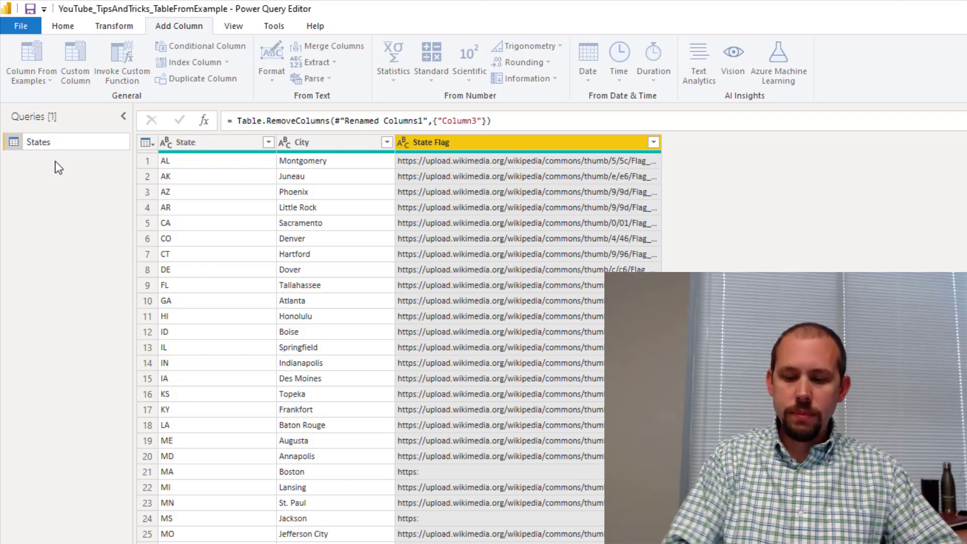
text(S)
key(Return)
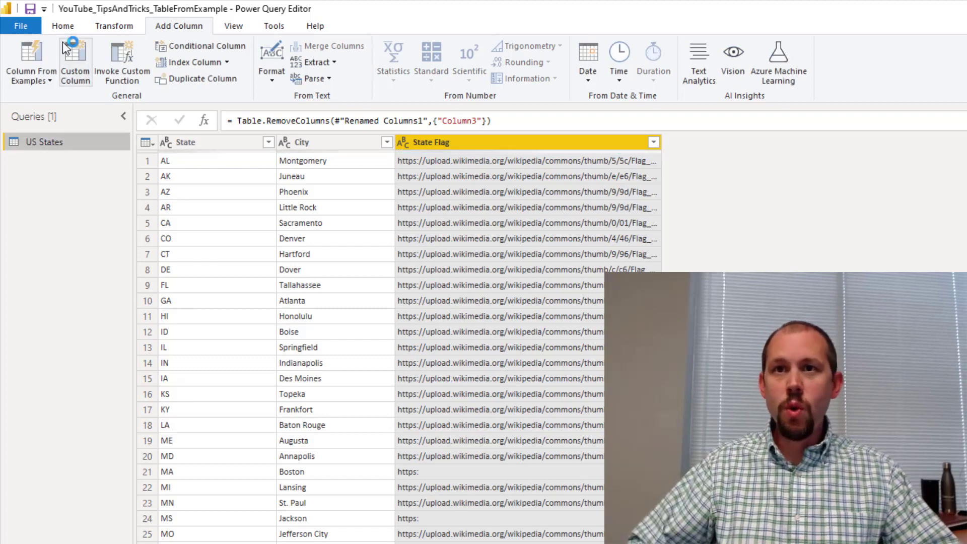
click(65, 29)
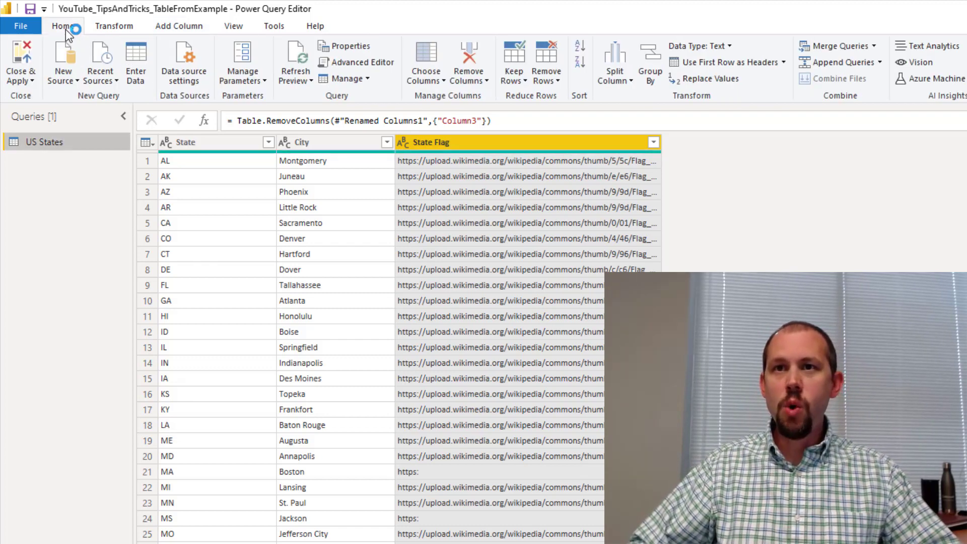
click(16, 55)
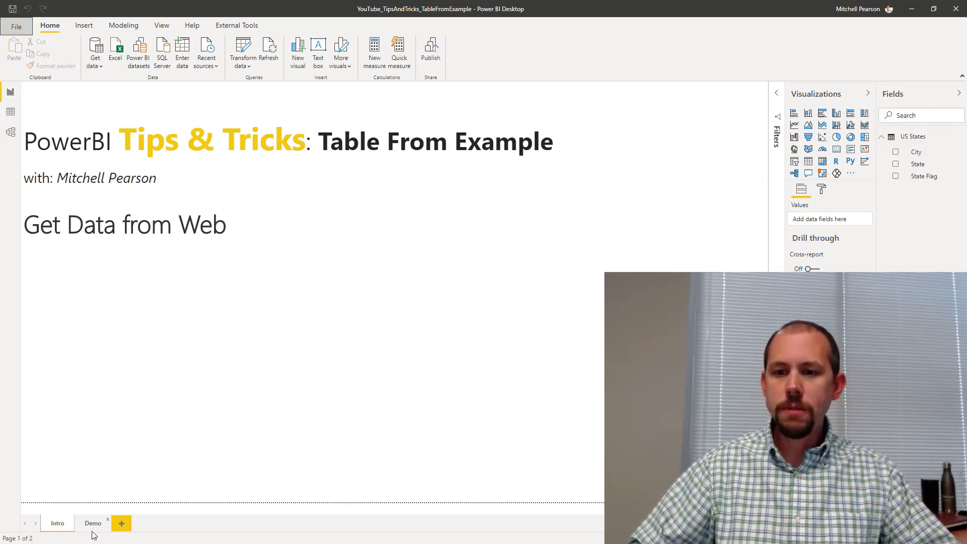
- On the Demo page, add a table visual with the State, City and State Flag fields
click(94, 527)
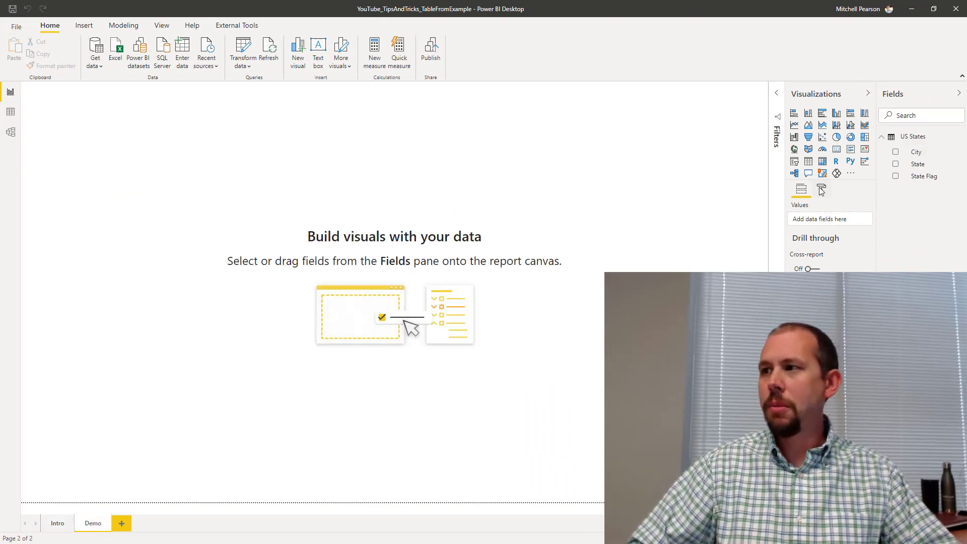
click(808, 161)
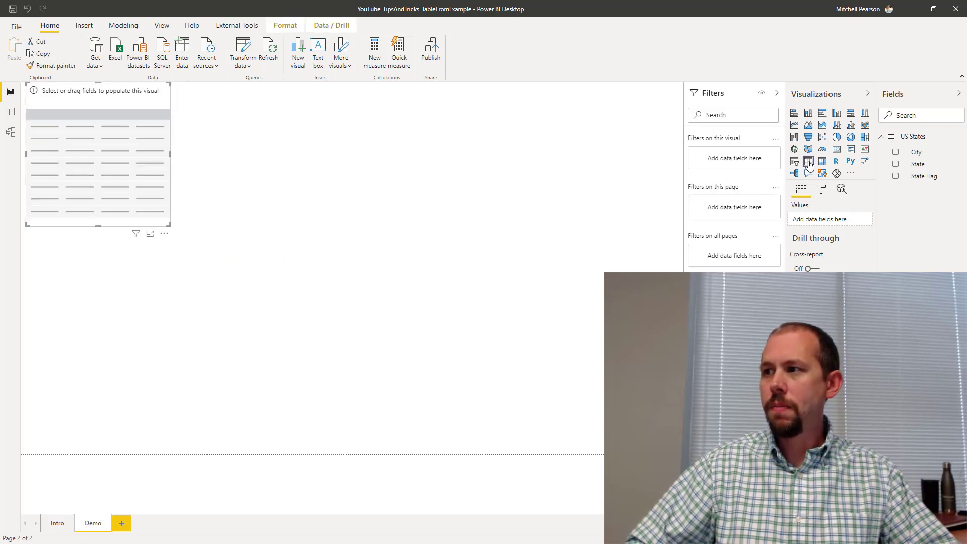
click(896, 164)
click(895, 152)
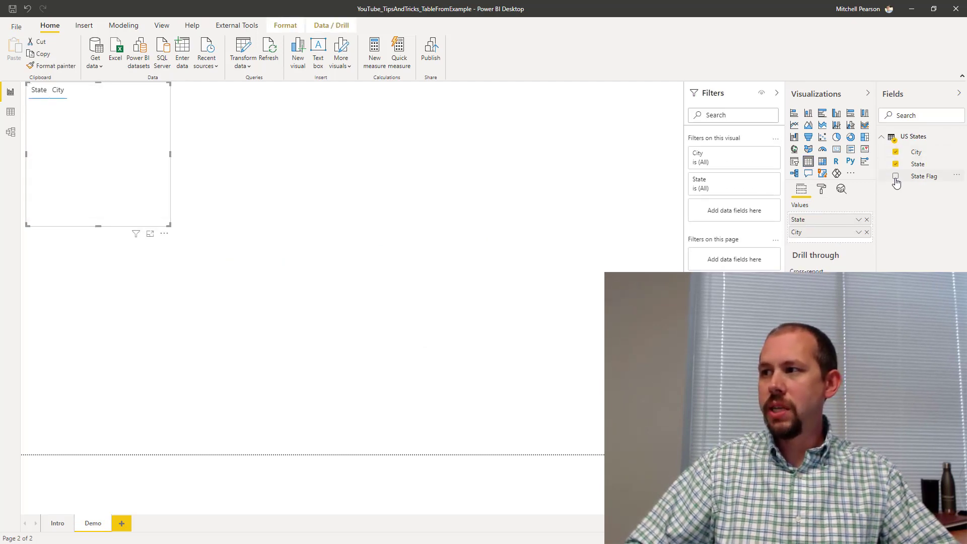
click(895, 176)
- Enlarge the table visual, switch it to a matrix and back to a table
drag(169, 225, 233, 255)
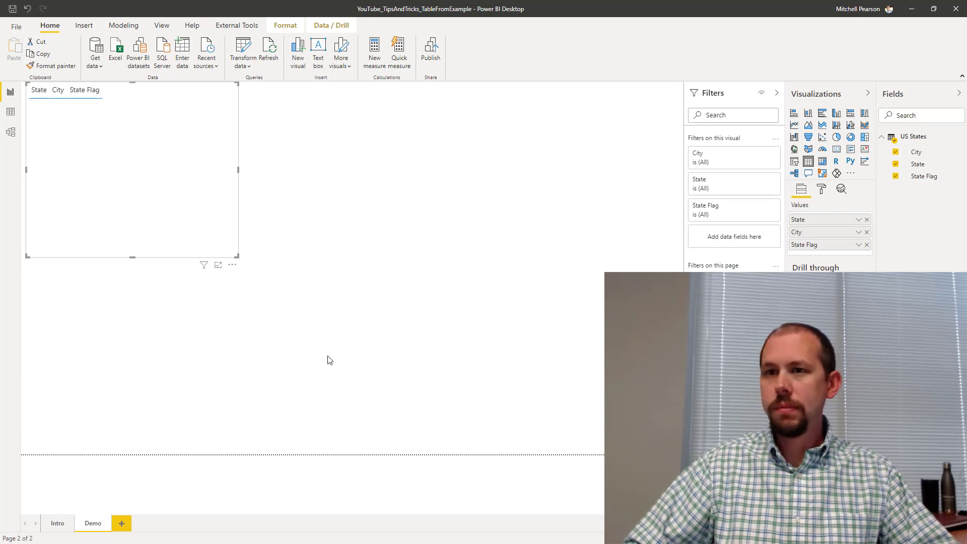
click(823, 162)
click(808, 162)
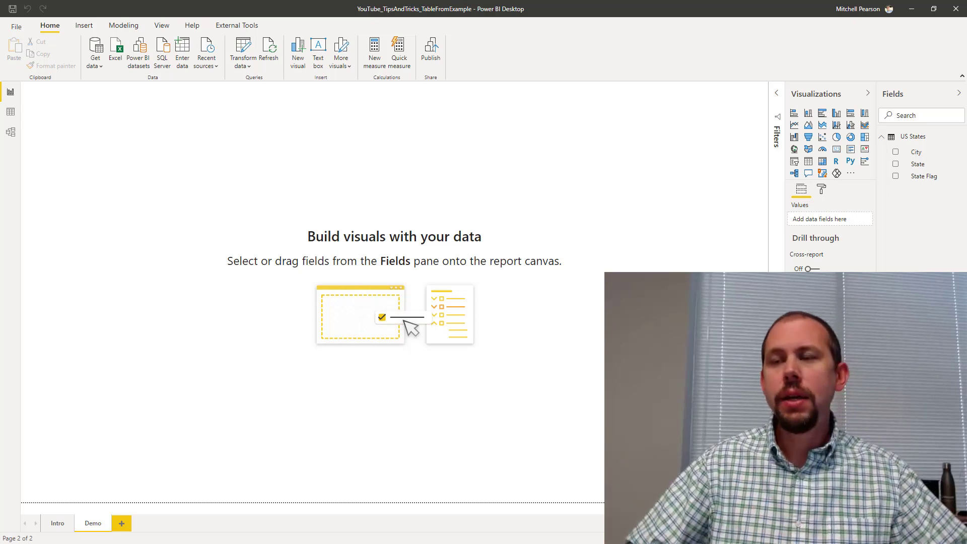
click(241, 67)
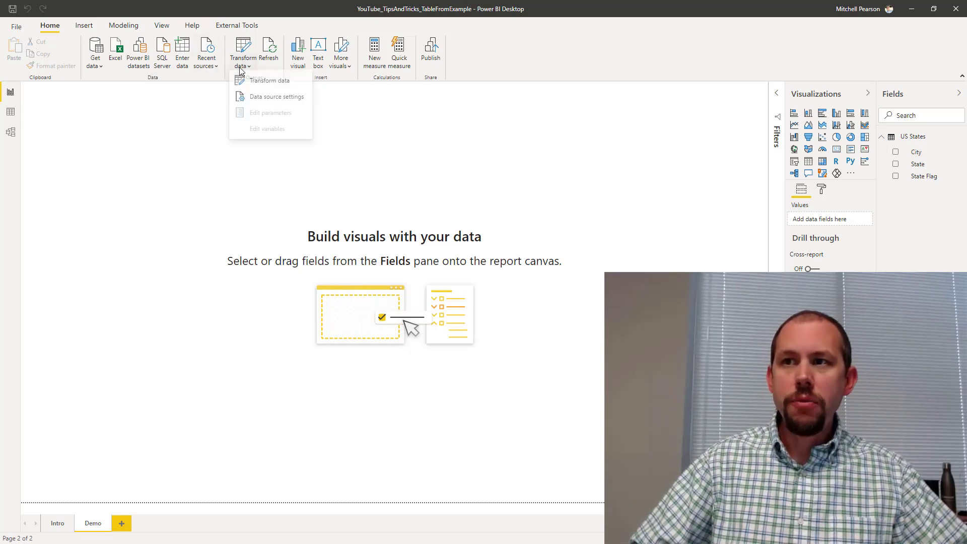
click(261, 100)
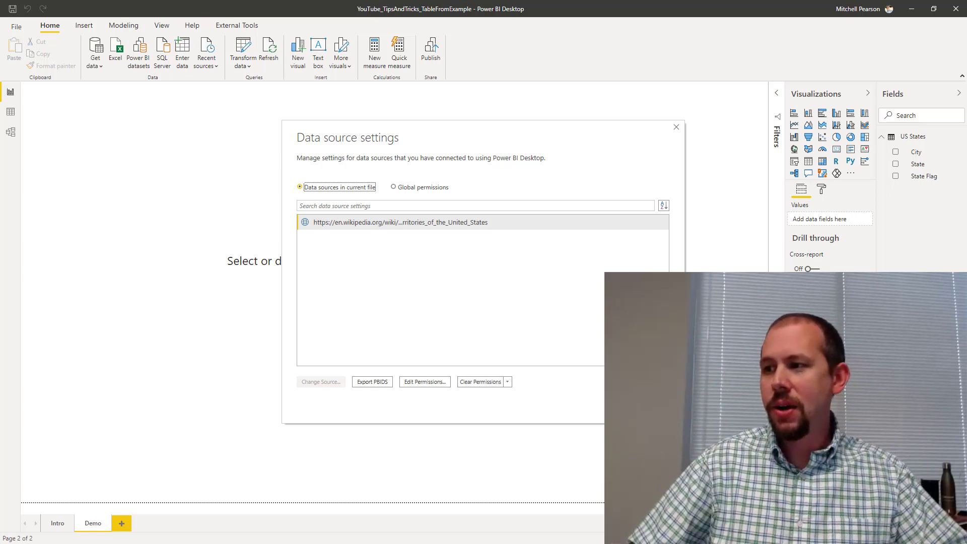
click(653, 407)
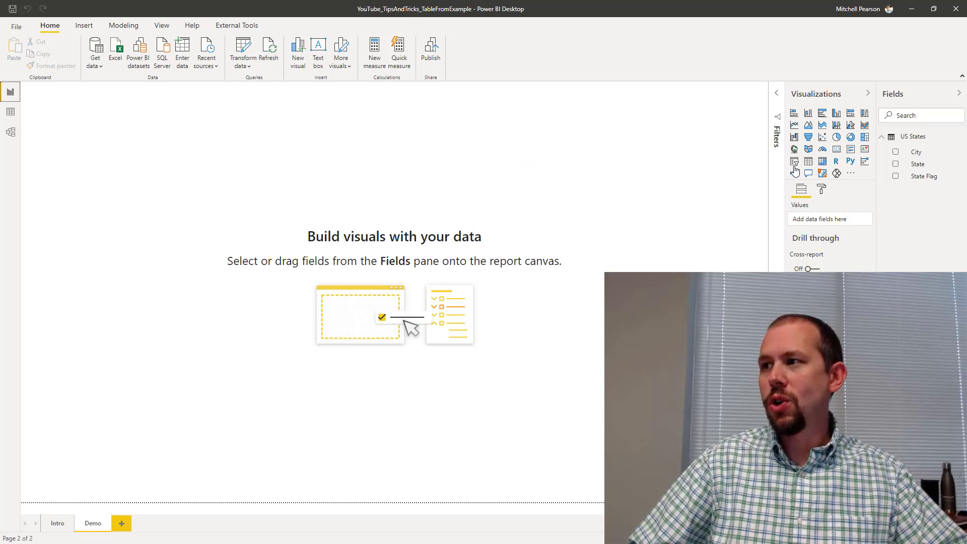
- Add a State, City and State Flag table, enlarge it to show full URLs, and select State Flag
click(808, 161)
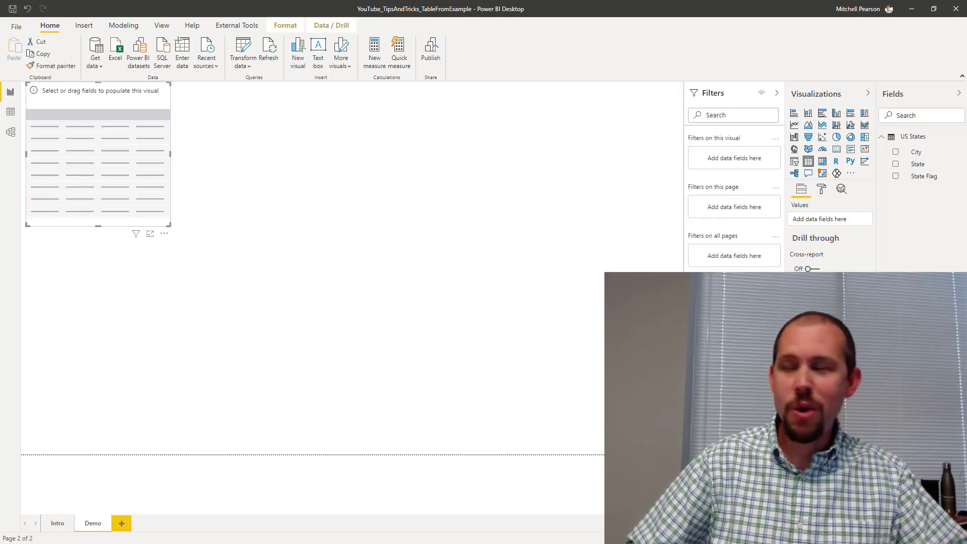
click(895, 164)
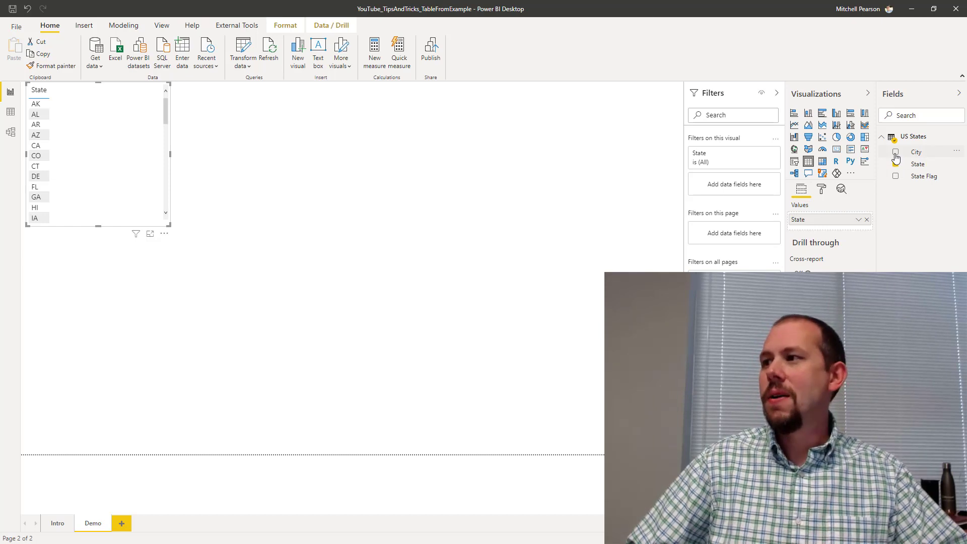
click(895, 152)
click(895, 176)
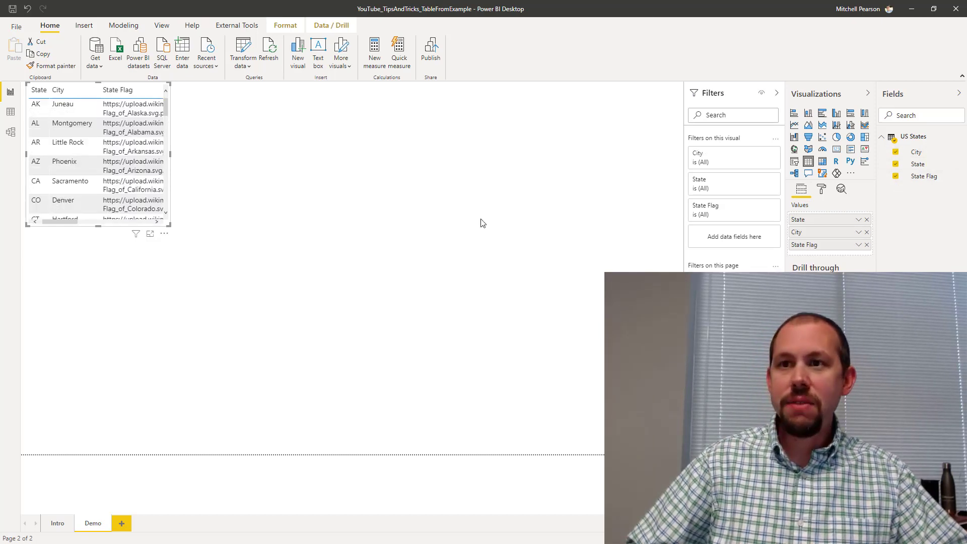
drag(170, 225, 437, 310)
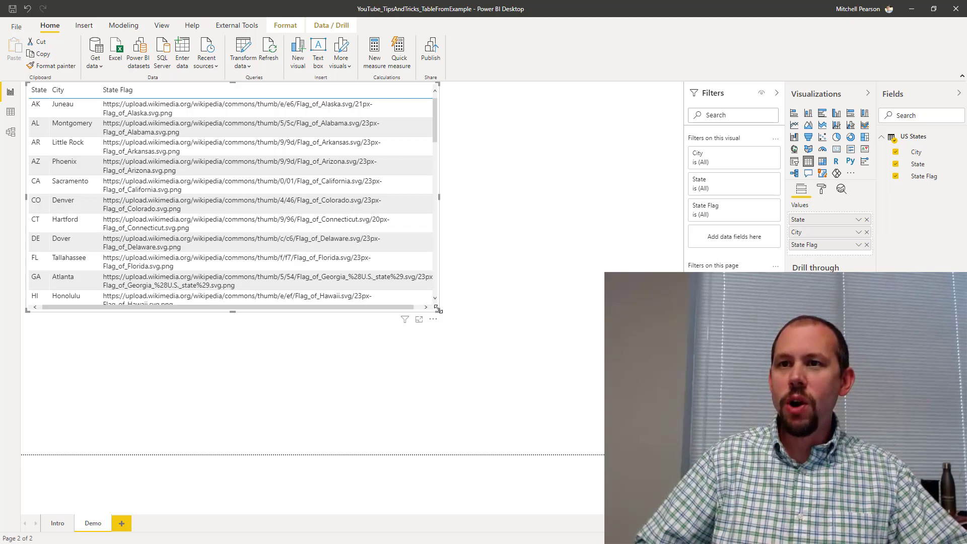
click(926, 177)
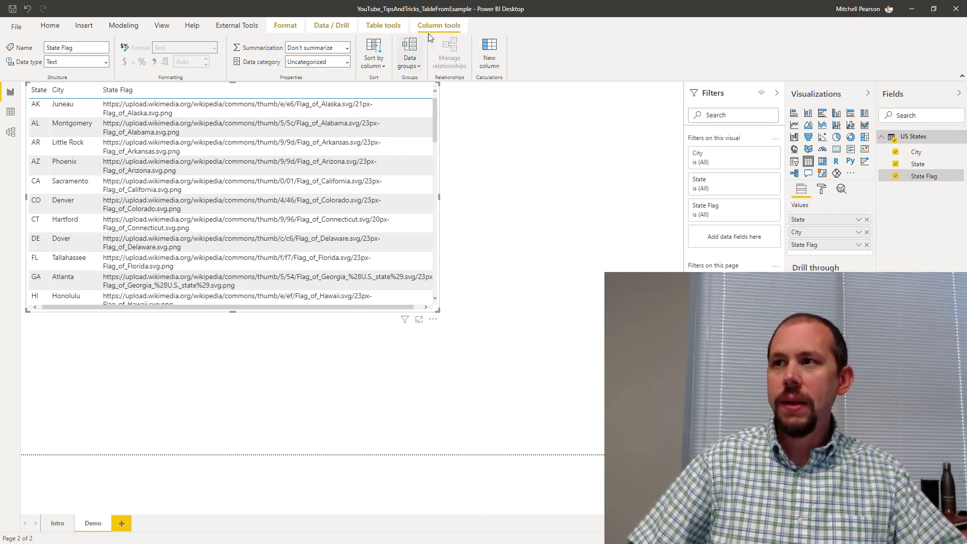
- Set the State Flag field's data category to Image URL
click(347, 61)
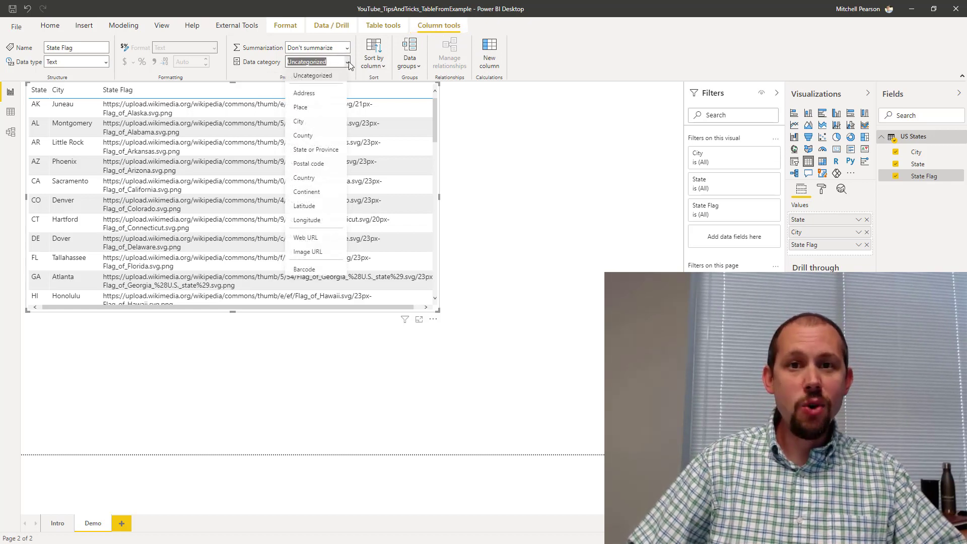
click(304, 252)
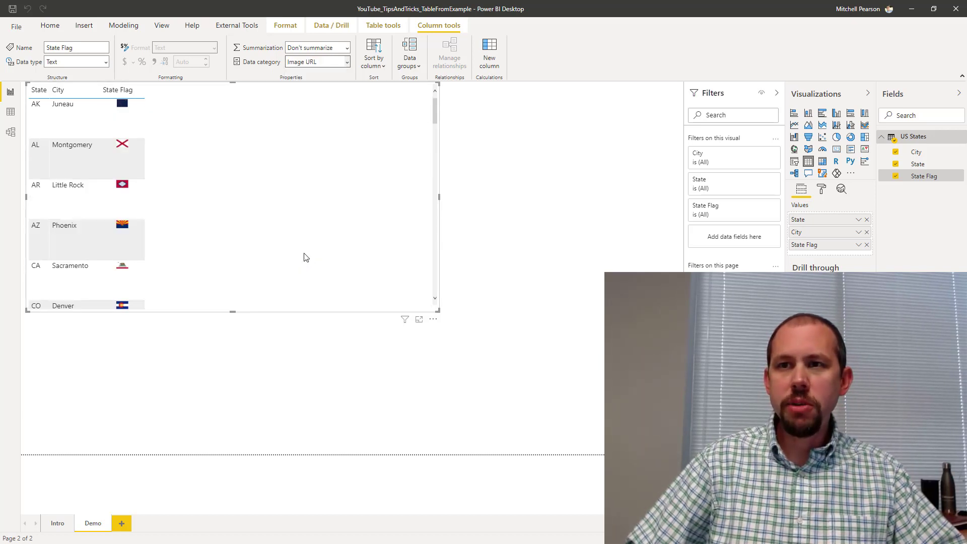